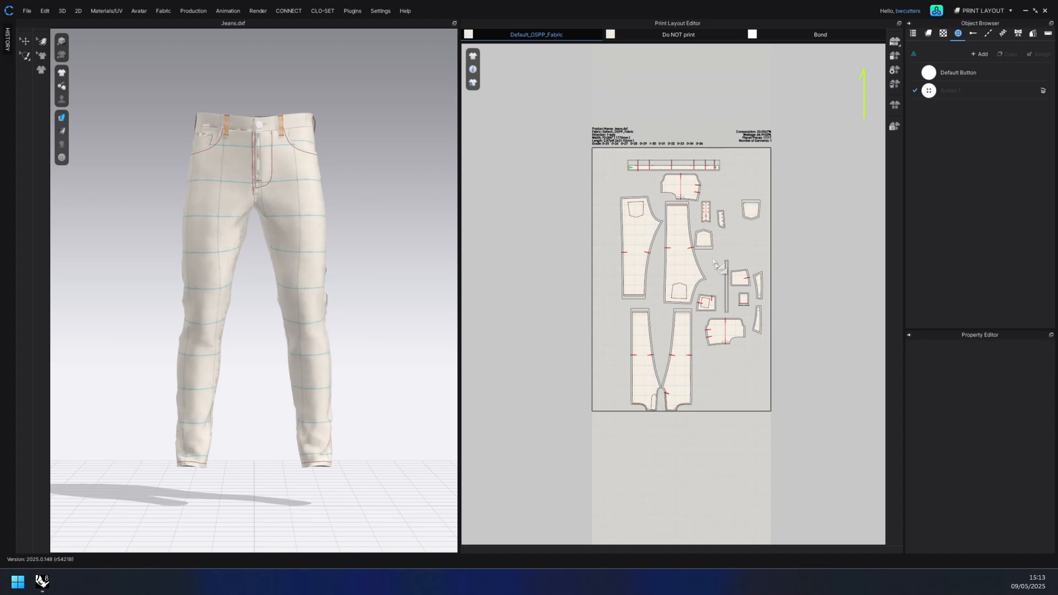
Step: Export the jeans patterns as a DXF-ASTM file, overwriting the existing Jeans.dxf in the Straight 5-pocket jeans folder
click(641, 237)
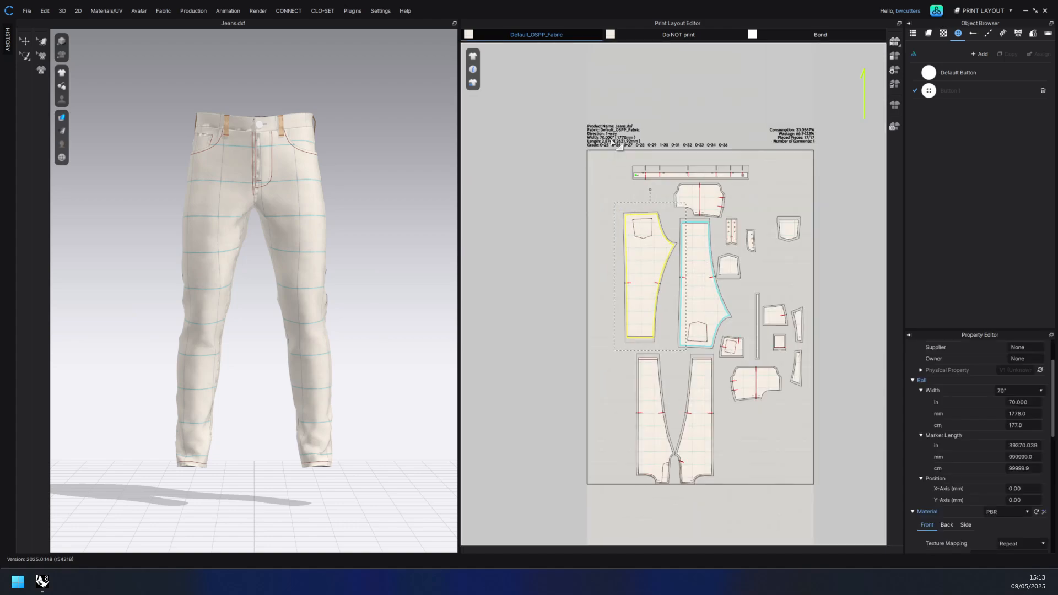
scroll(584, 168, up, 6)
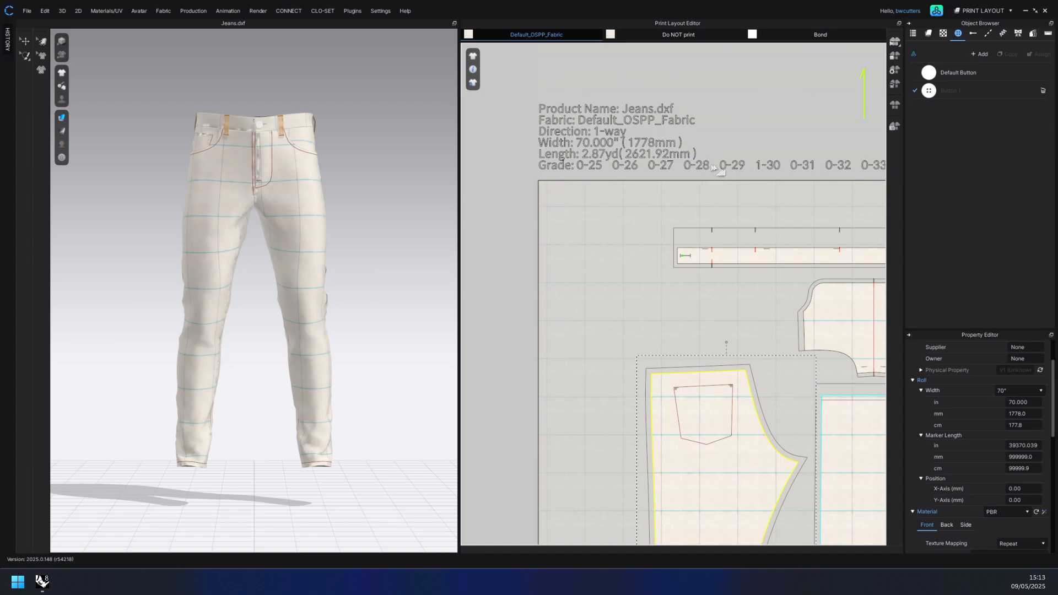
click(25, 13)
mouse_move(54, 108)
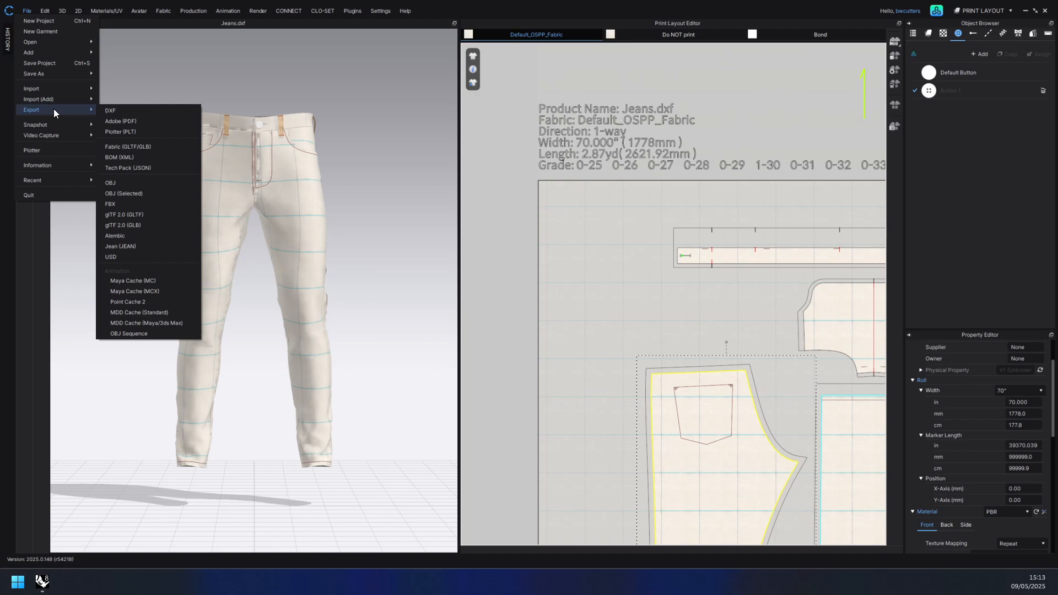
click(137, 112)
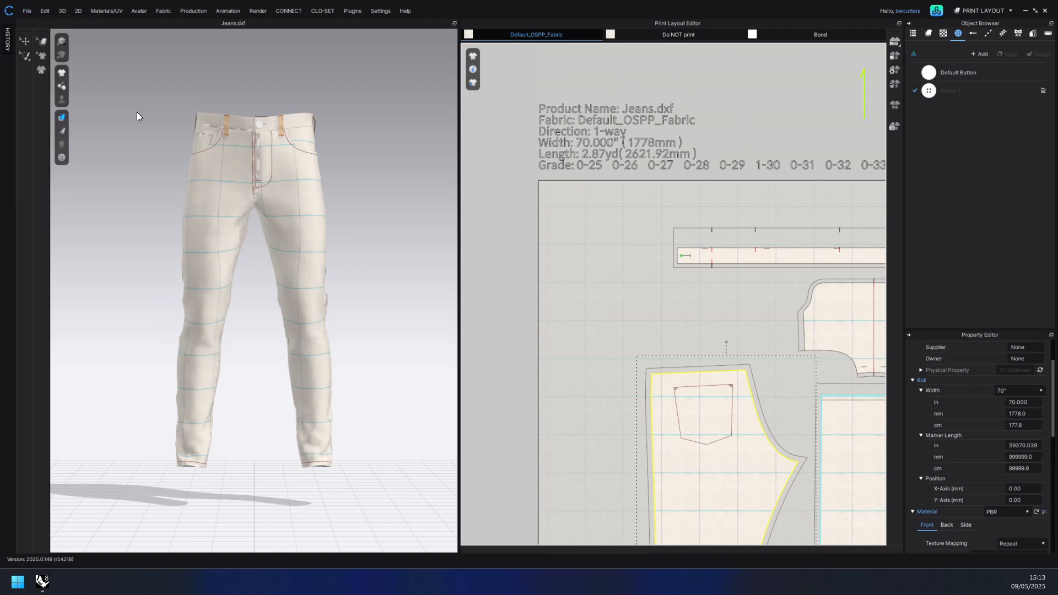
double_click(128, 94)
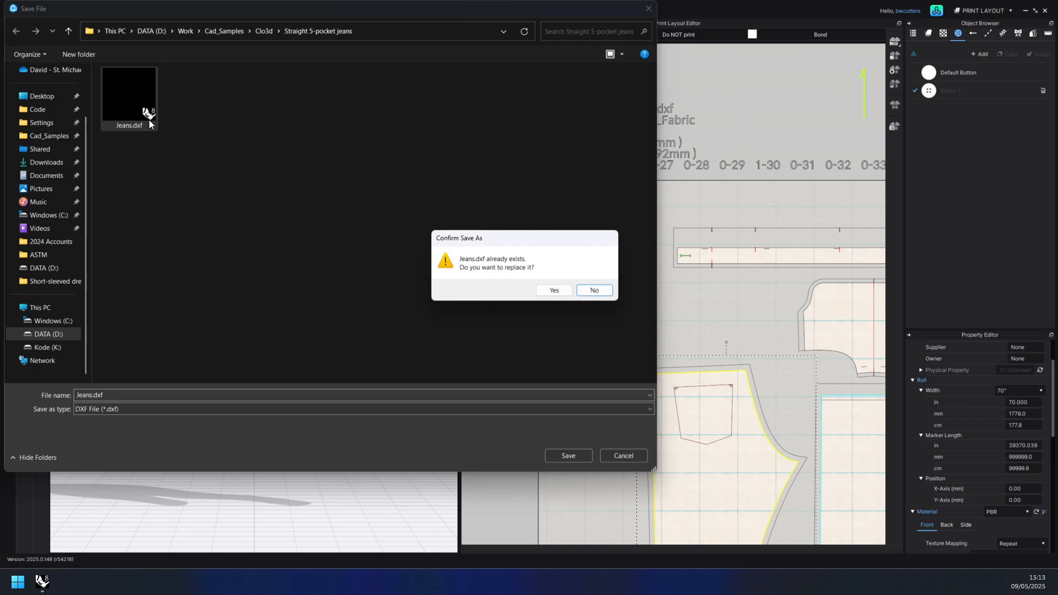
click(555, 291)
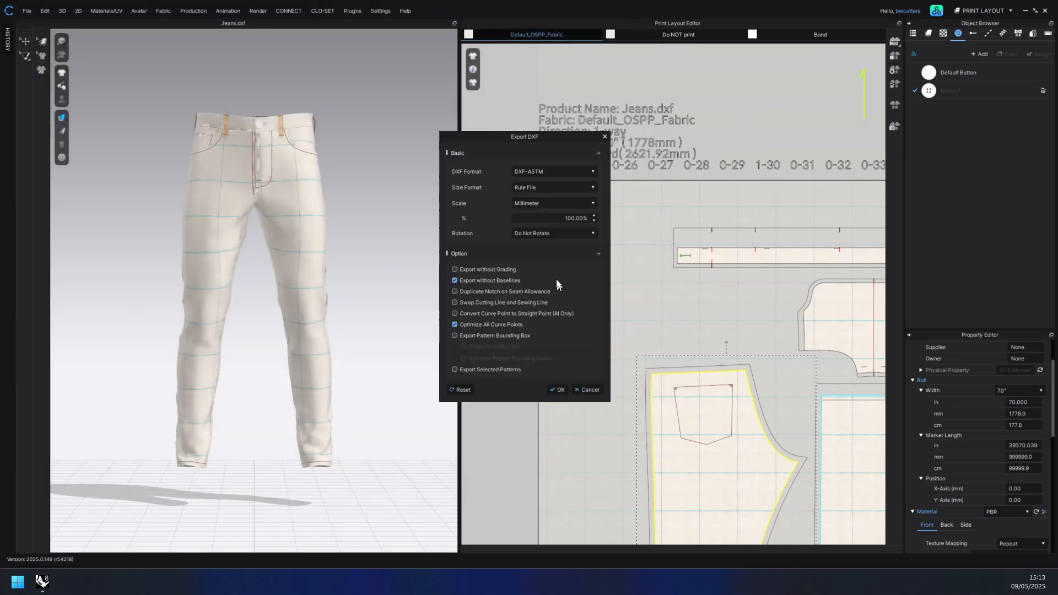
click(530, 173)
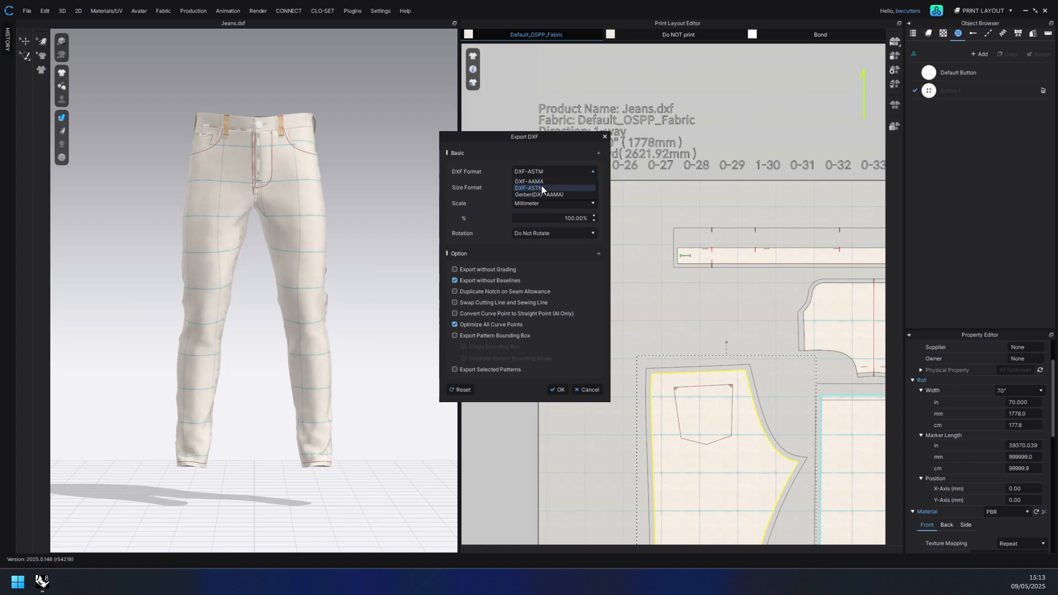
click(541, 188)
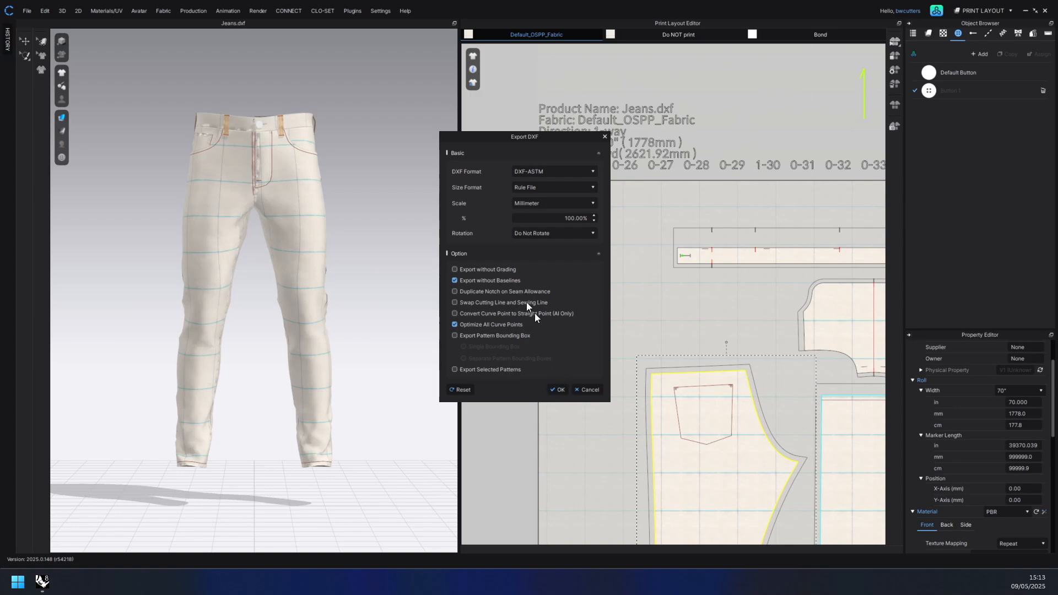
click(558, 387)
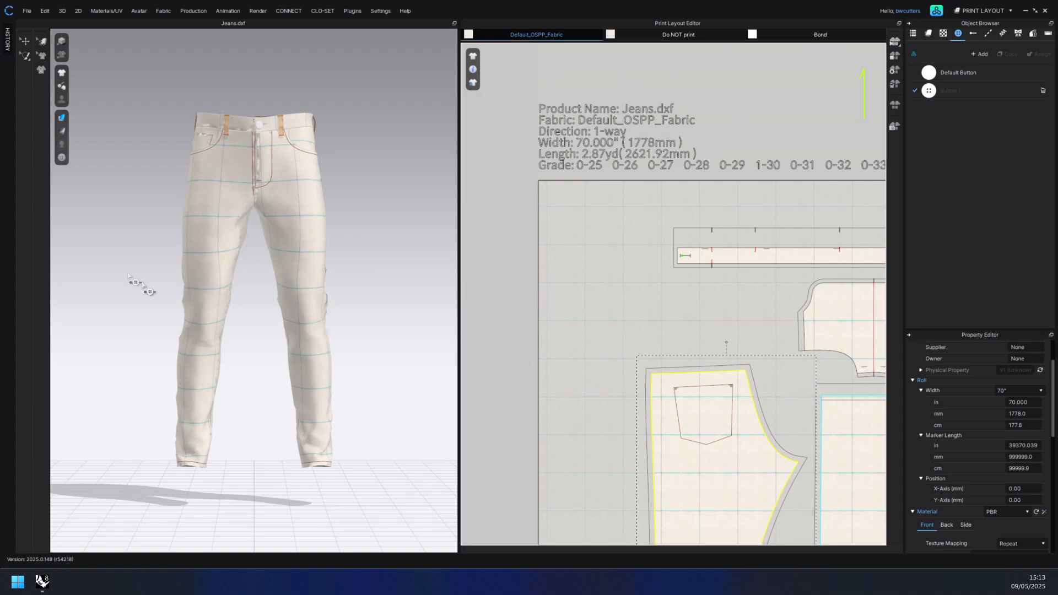
Step: Switch to Rhino and import Jeans.dxf with its rule file through Penguin Grading, generating grade 33
click(45, 582)
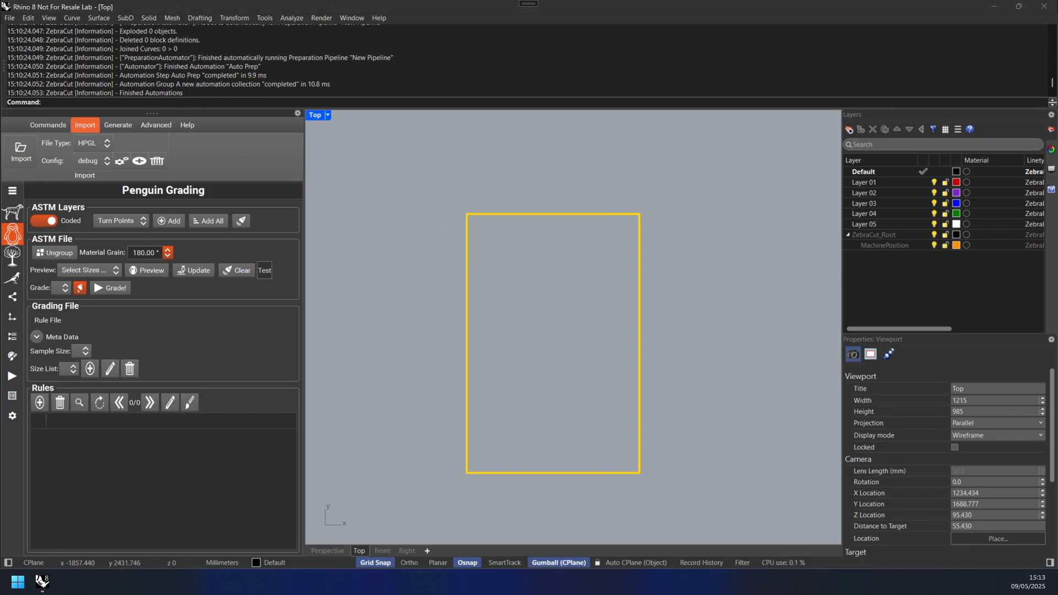
click(540, 317)
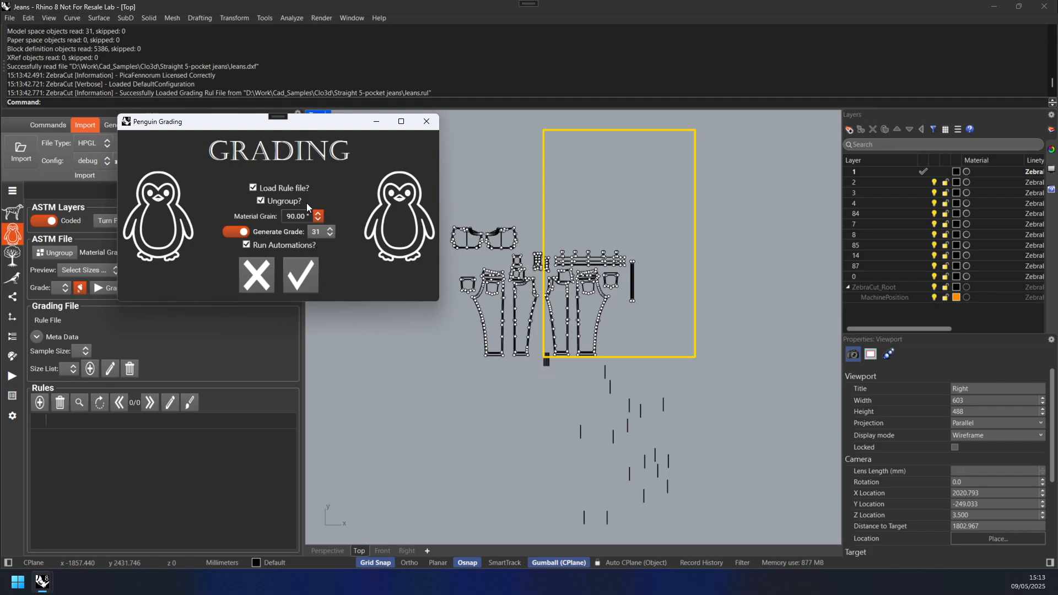
click(315, 234)
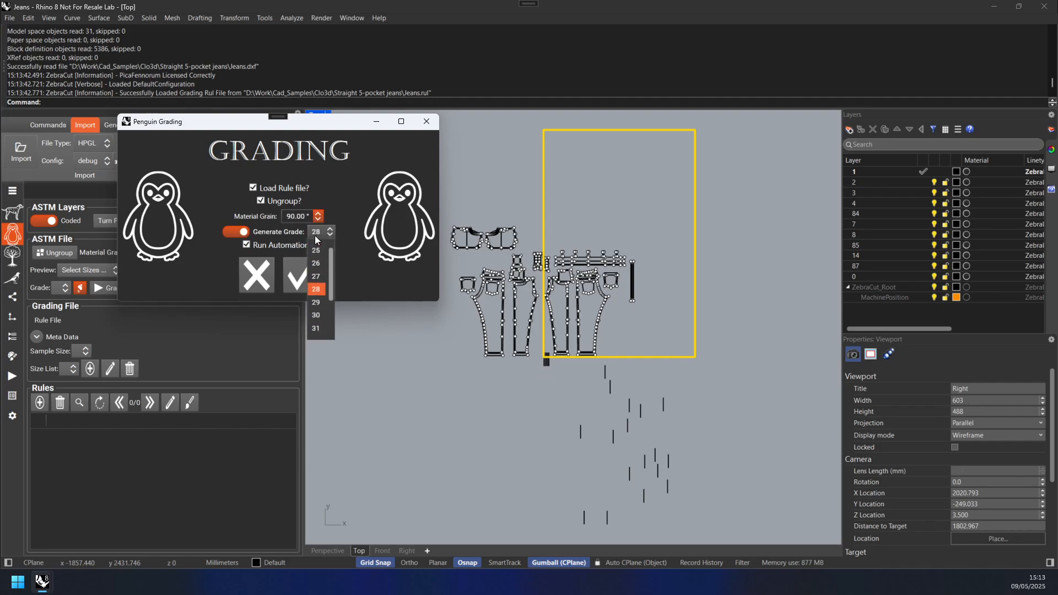
scroll(314, 317, down, 2)
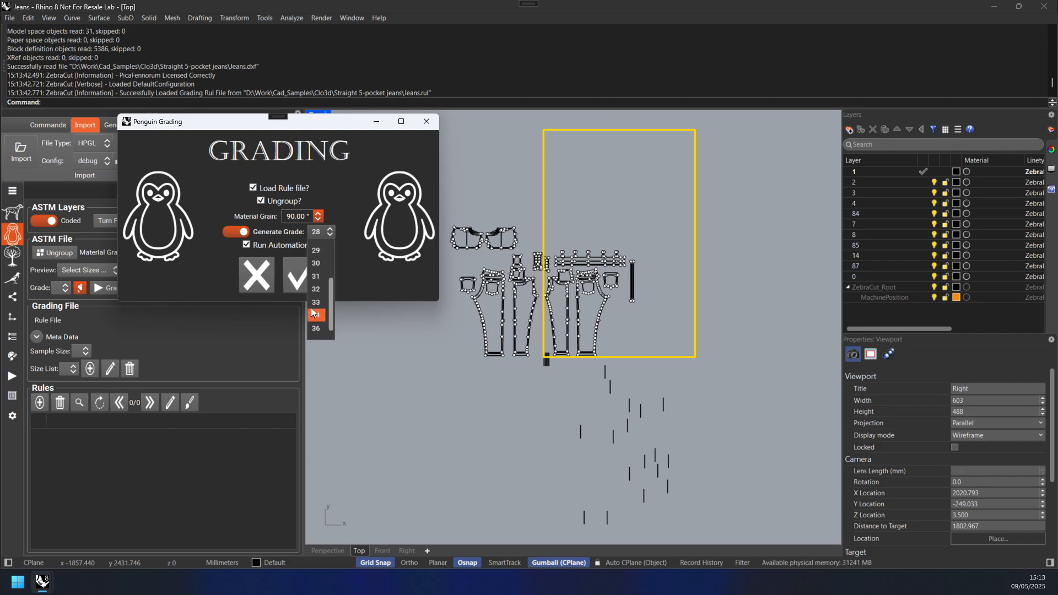
click(312, 300)
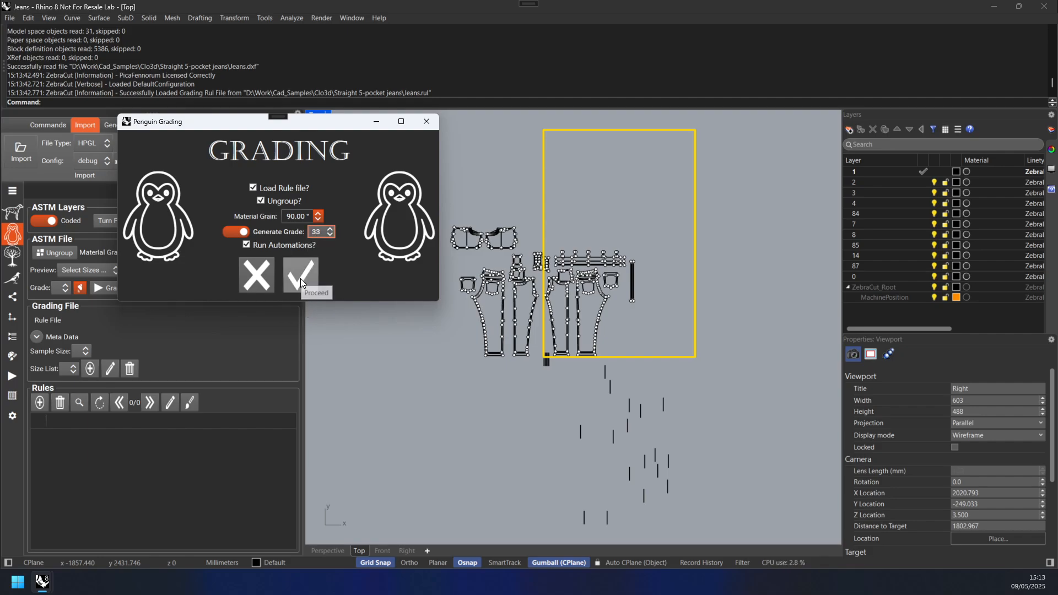
click(300, 279)
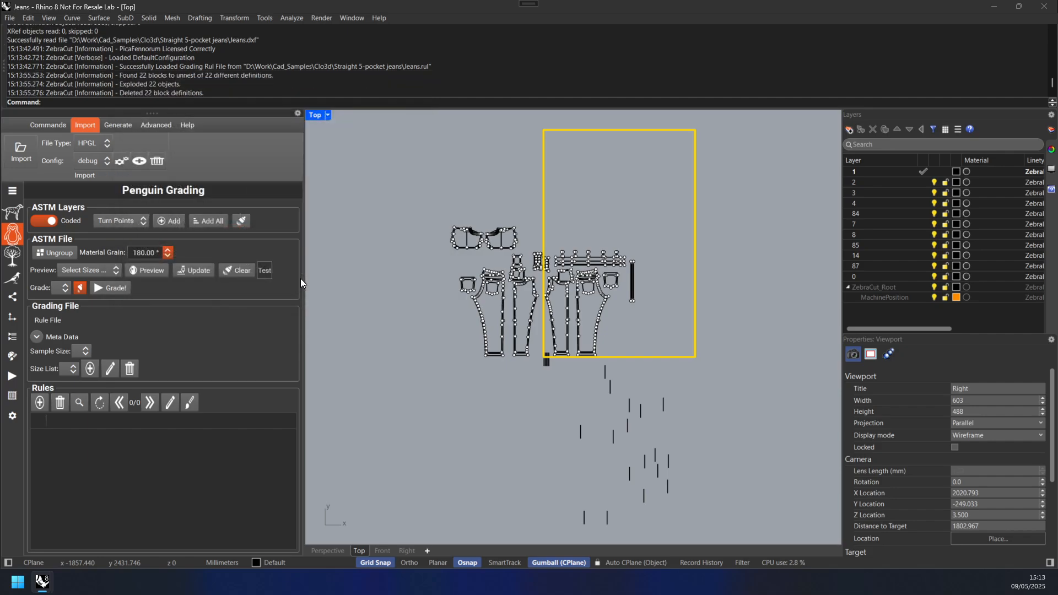
Step: Switch the ASTM layer names to Decoded and back to Coded to compare them
scroll(673, 293, down, 2)
scroll(788, 229, up, 20)
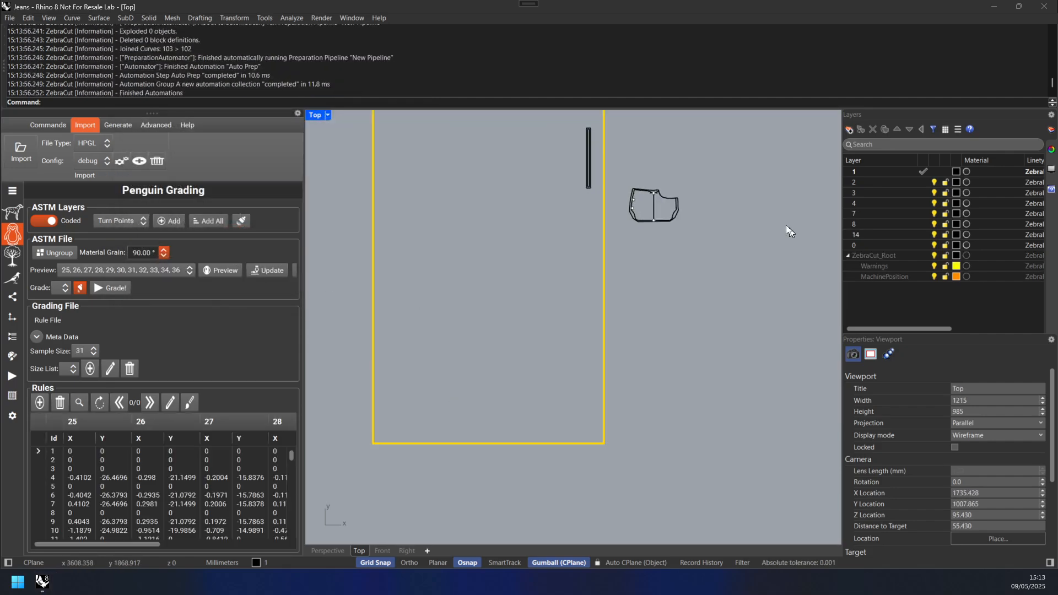
right_drag(553, 207, 552, 209)
scroll(503, 239, up, 3)
scroll(544, 214, up, 4)
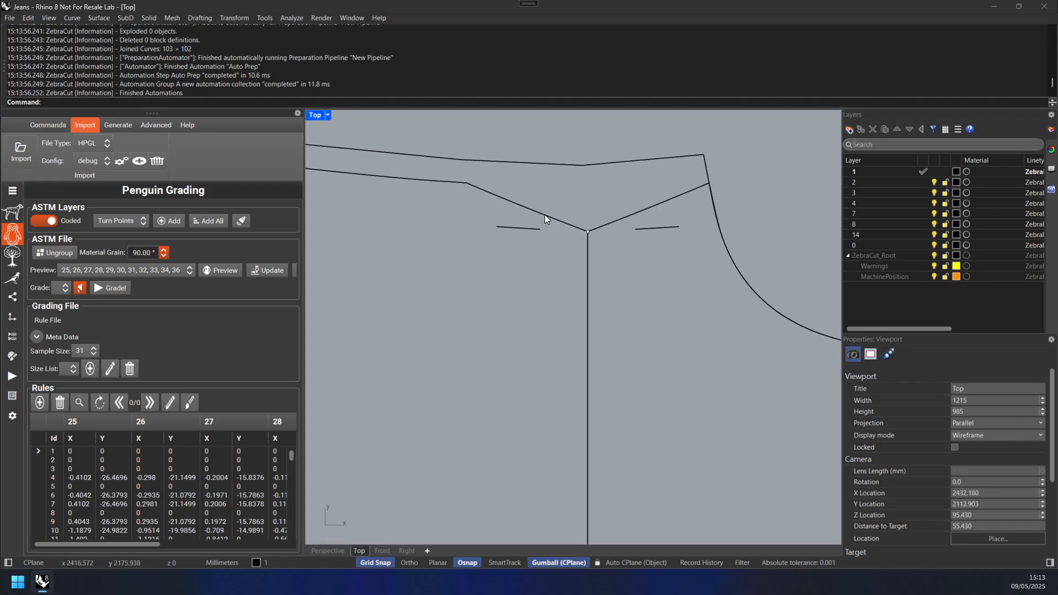
scroll(544, 213, down, 8)
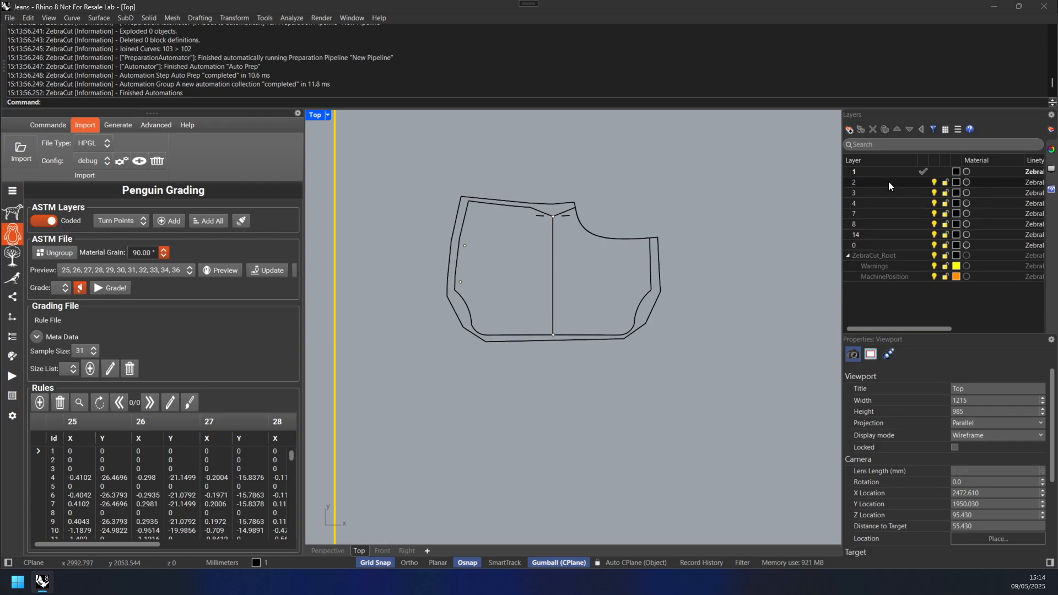
click(35, 221)
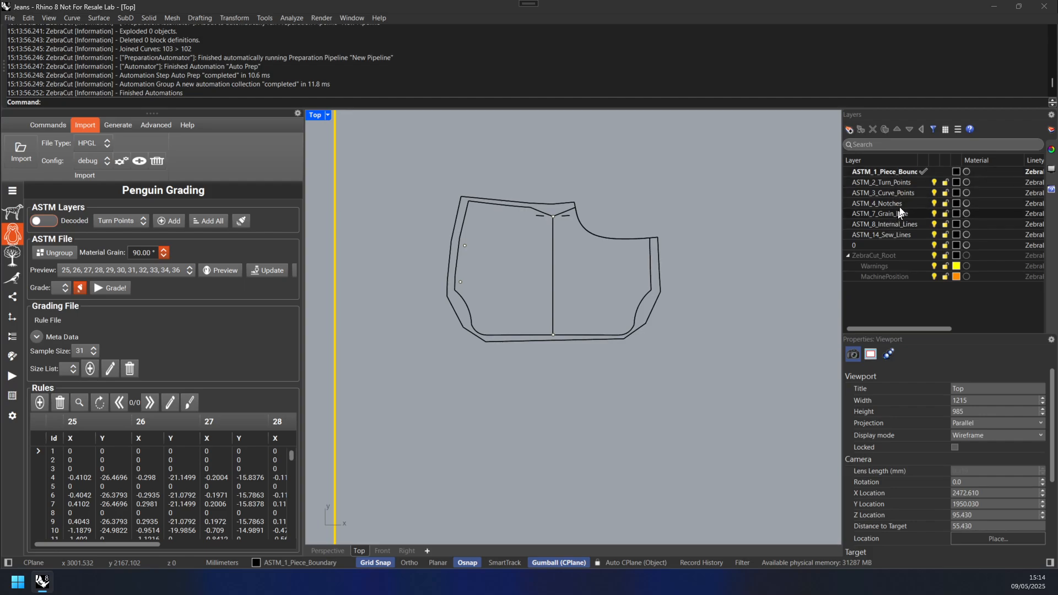
click(38, 221)
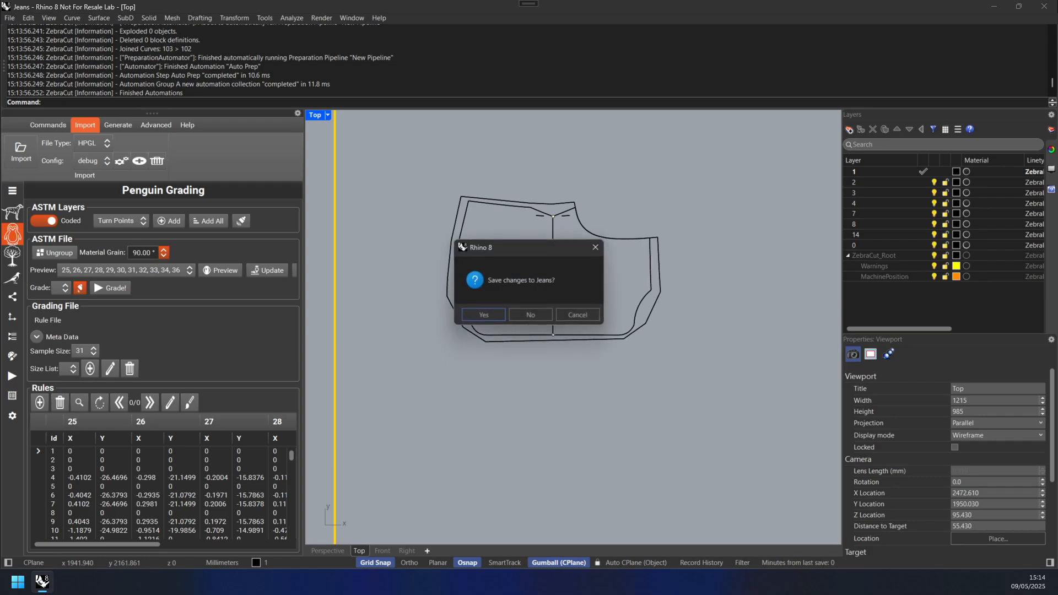
Step: Reload Jeans.dxf without saving the current model and proceed with the grading import
click(547, 314)
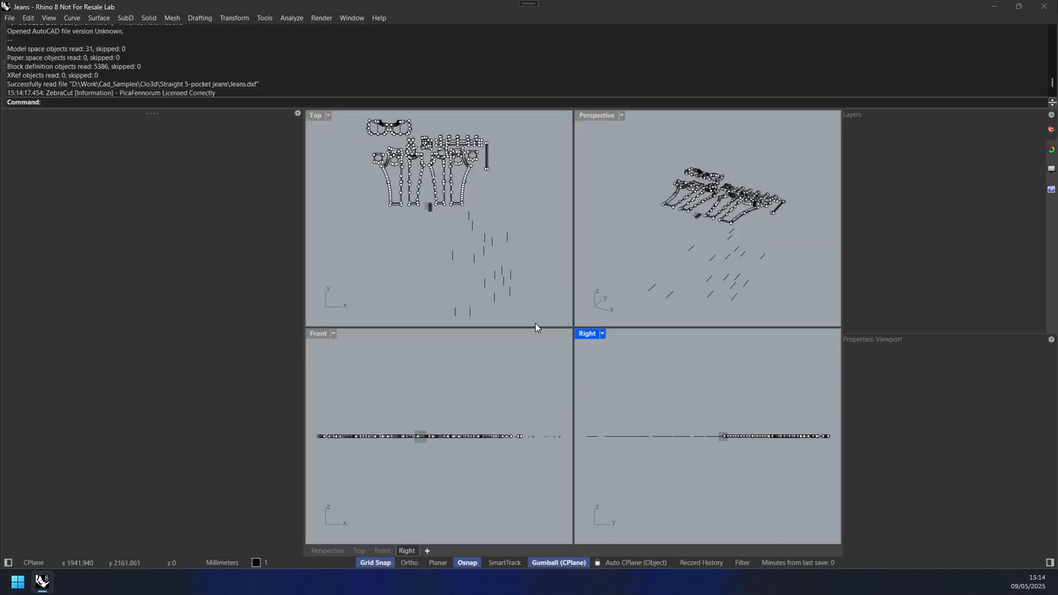
click(154, 149)
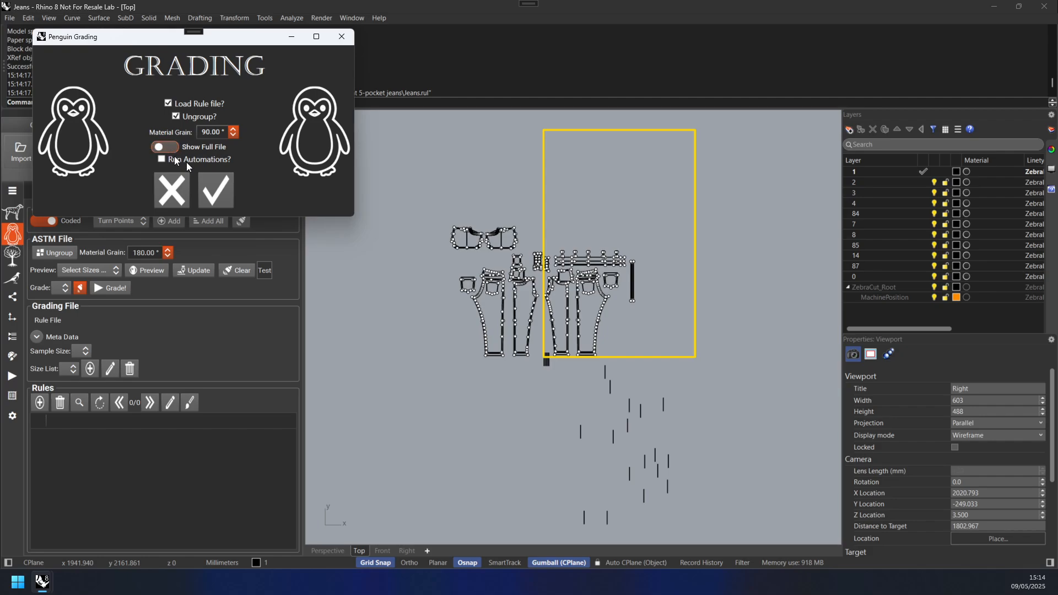
click(210, 183)
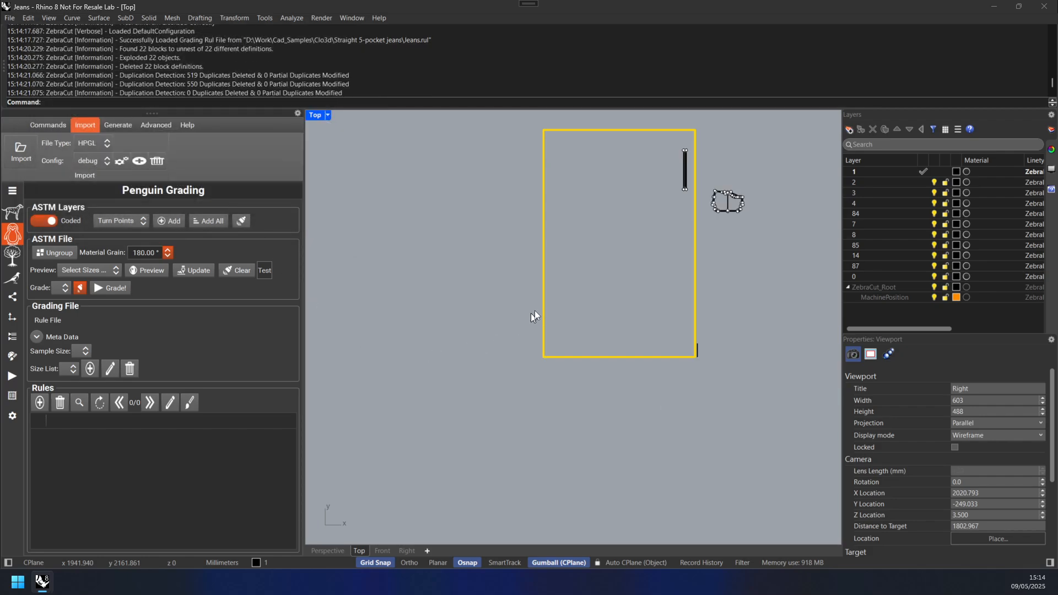
Step: Examine the imported pattern pieces and their size and piece-name labels
right_drag(472, 365, 540, 362)
scroll(571, 325, up, 12)
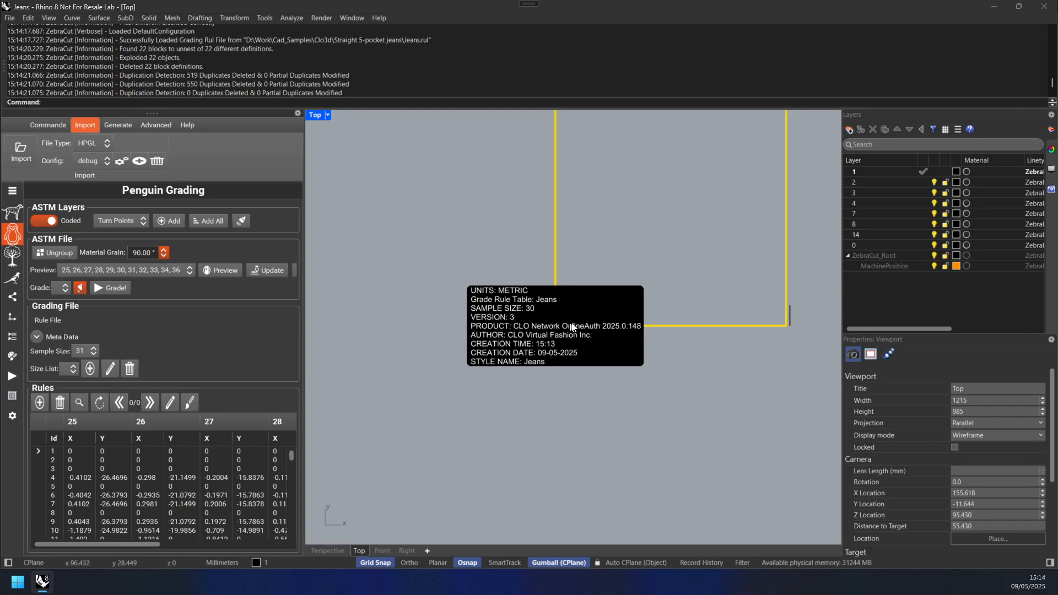
scroll(547, 317, down, 12)
scroll(548, 319, down, 4)
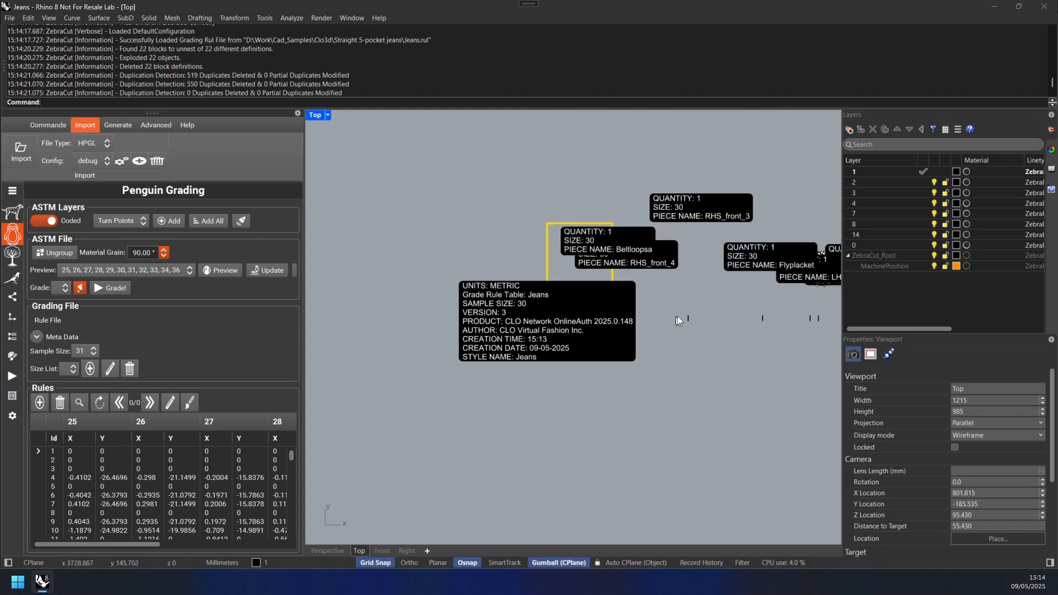
right_drag(697, 301, 474, 329)
scroll(595, 301, up, 8)
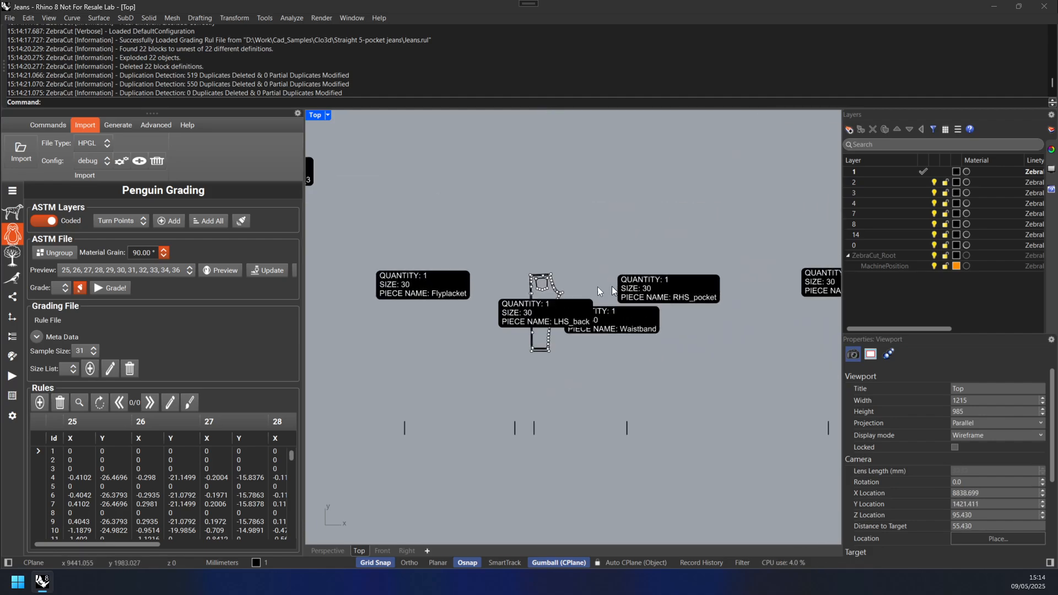
right_drag(534, 304, 533, 328)
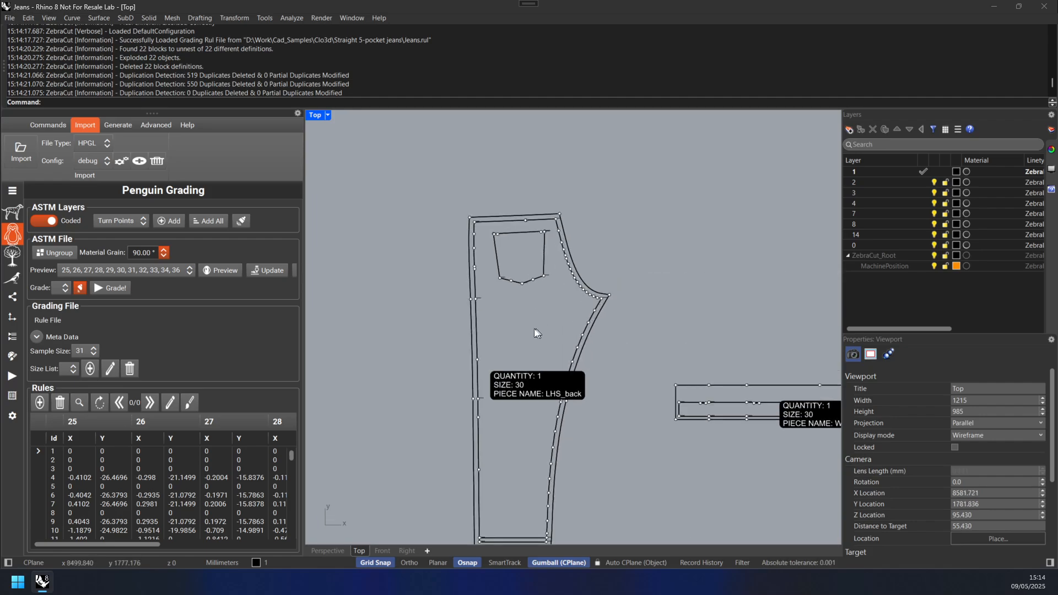
Step: Preview the graded sizes 25 to 36 and inspect the grade points on the back piece and waistband
click(218, 270)
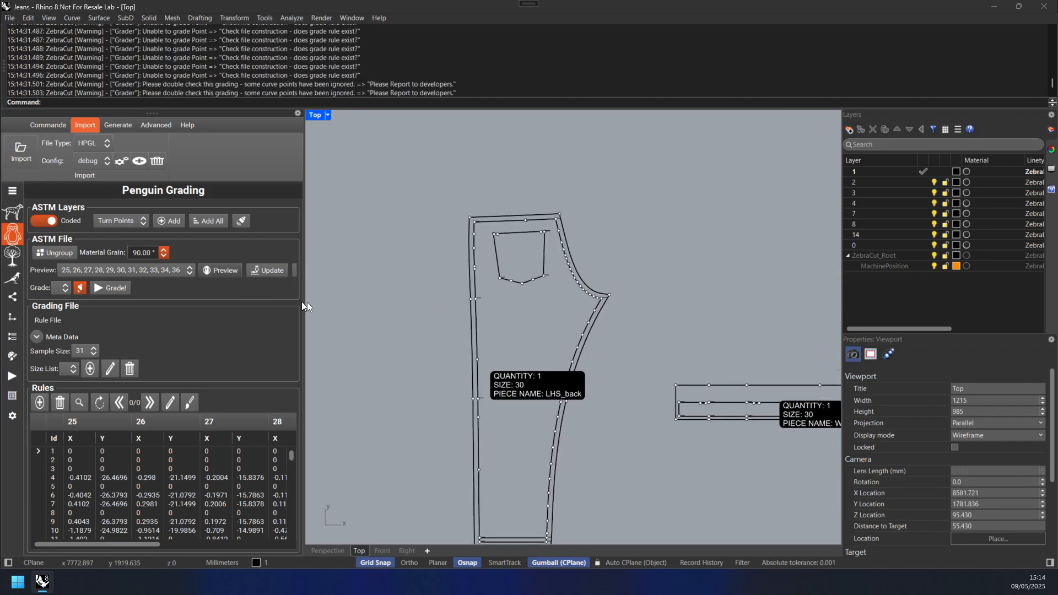
scroll(554, 231, up, 4)
scroll(554, 230, up, 6)
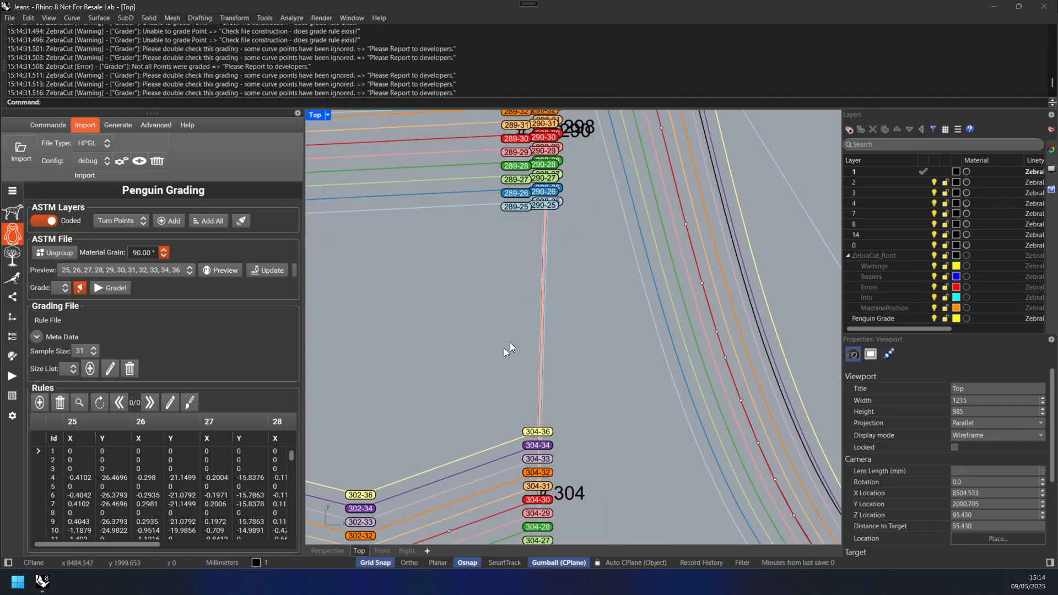
right_drag(503, 348, 631, 285)
scroll(508, 402, up, 3)
scroll(511, 395, down, 6)
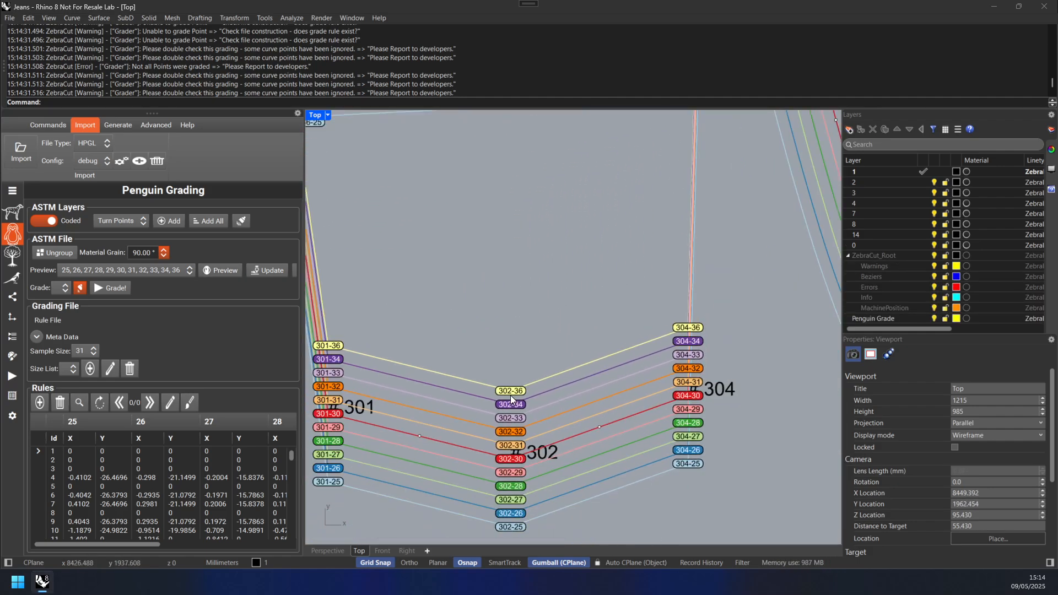
right_drag(518, 456, 518, 312)
scroll(518, 313, down, 12)
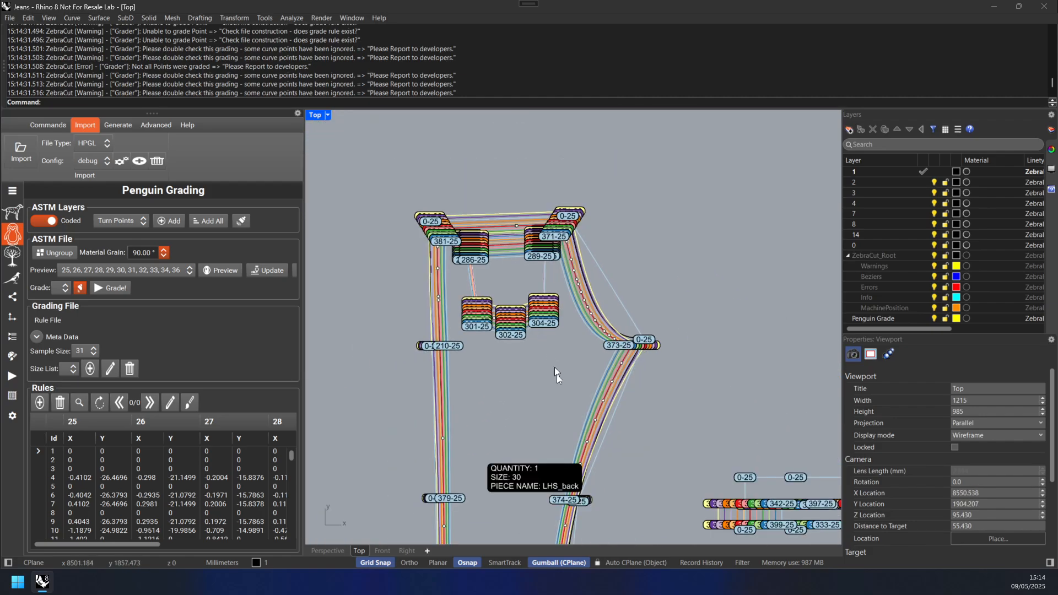
right_drag(563, 378, 554, 217)
scroll(578, 408, down, 3)
right_drag(573, 409, 485, 376)
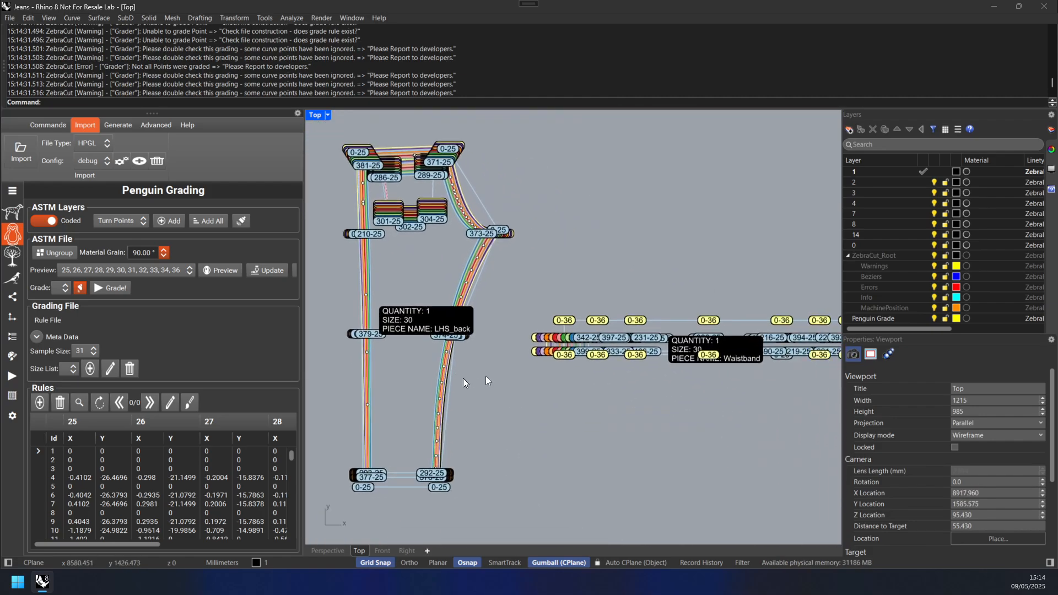
scroll(591, 349, up, 6)
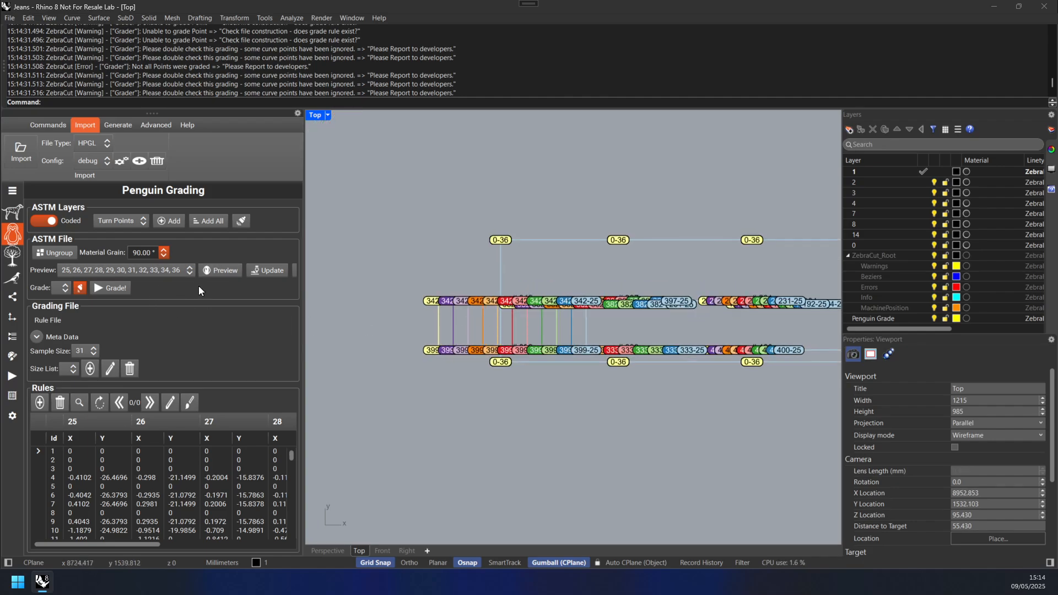
Step: Set the grade size to 30 and grade the pattern
click(62, 287)
click(61, 381)
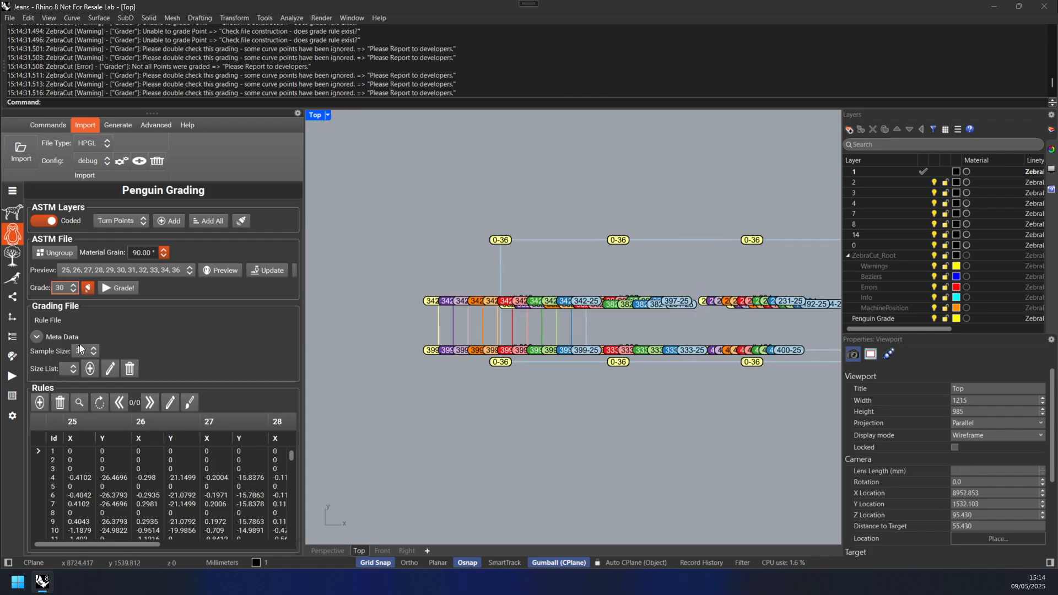
click(122, 289)
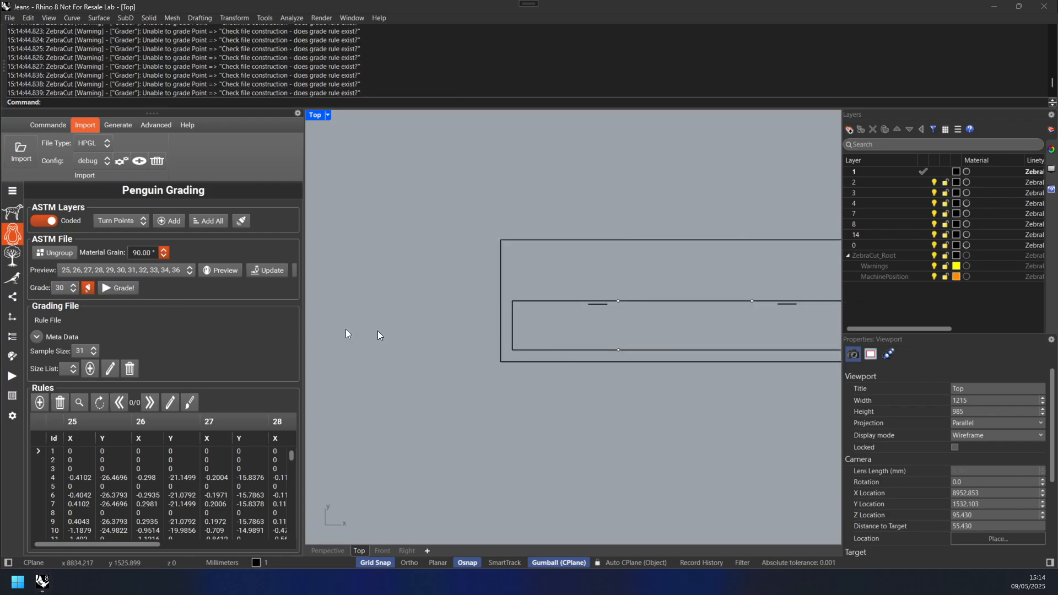
Step: Examine the graded pattern pieces in the viewport and the grading messages in the command history
scroll(734, 285, down, 10)
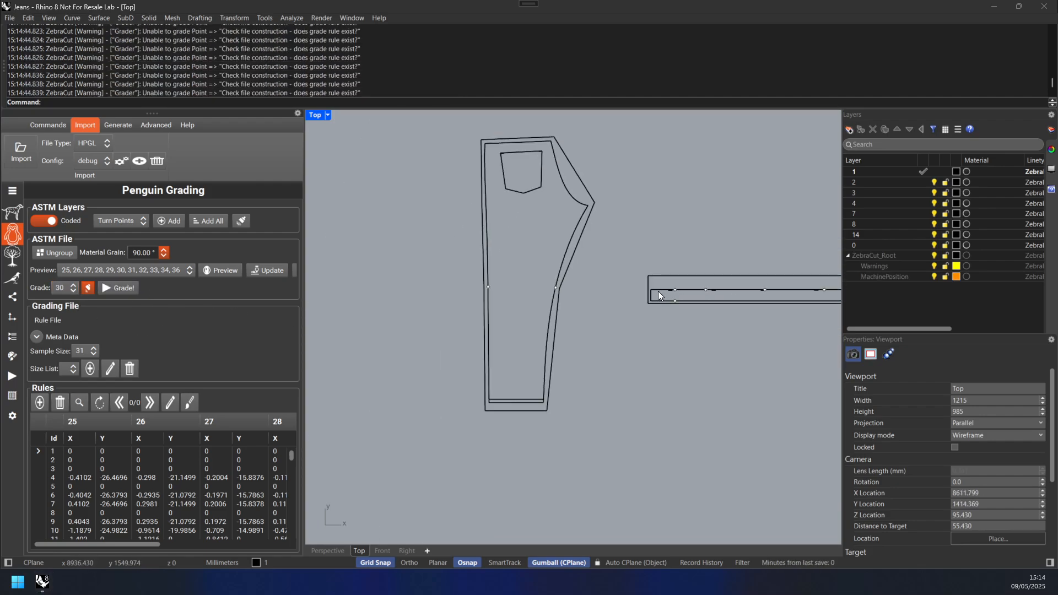
right_drag(655, 334, 528, 346)
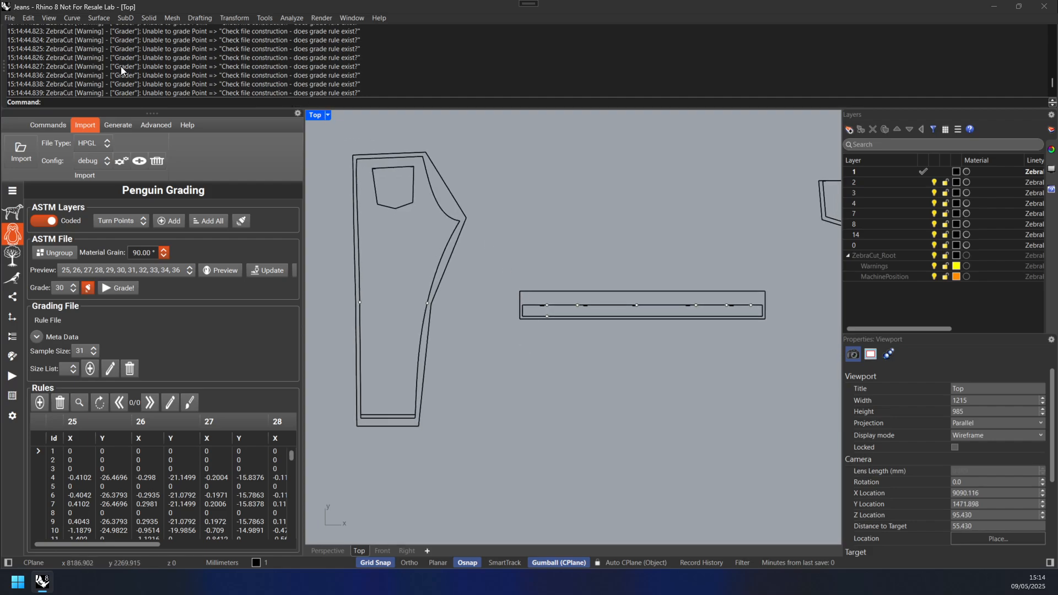
drag(60, 56, 366, 59)
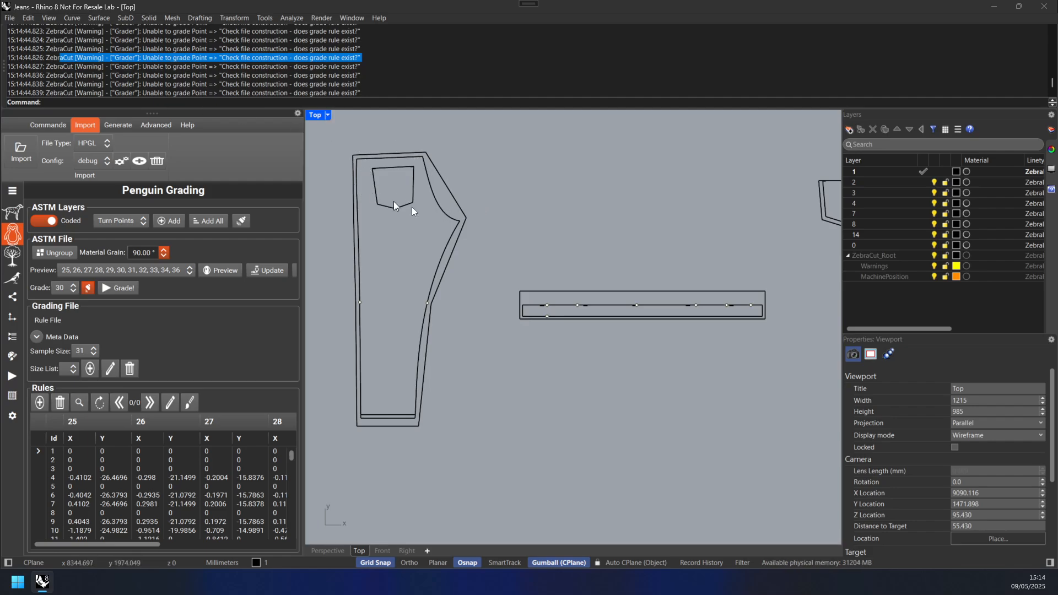
scroll(447, 215, down, 4)
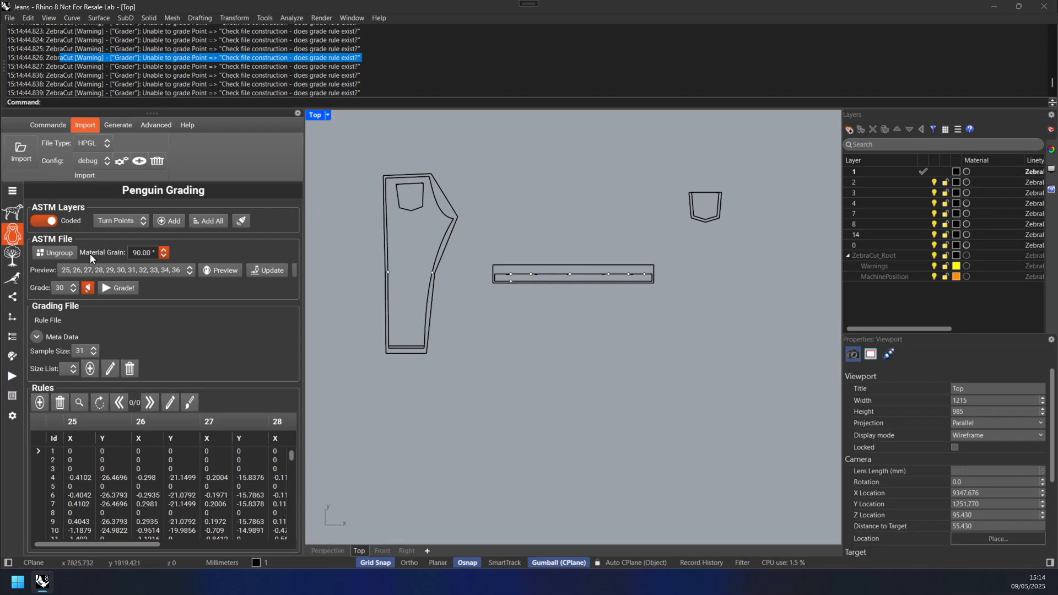
scroll(575, 264, down, 12)
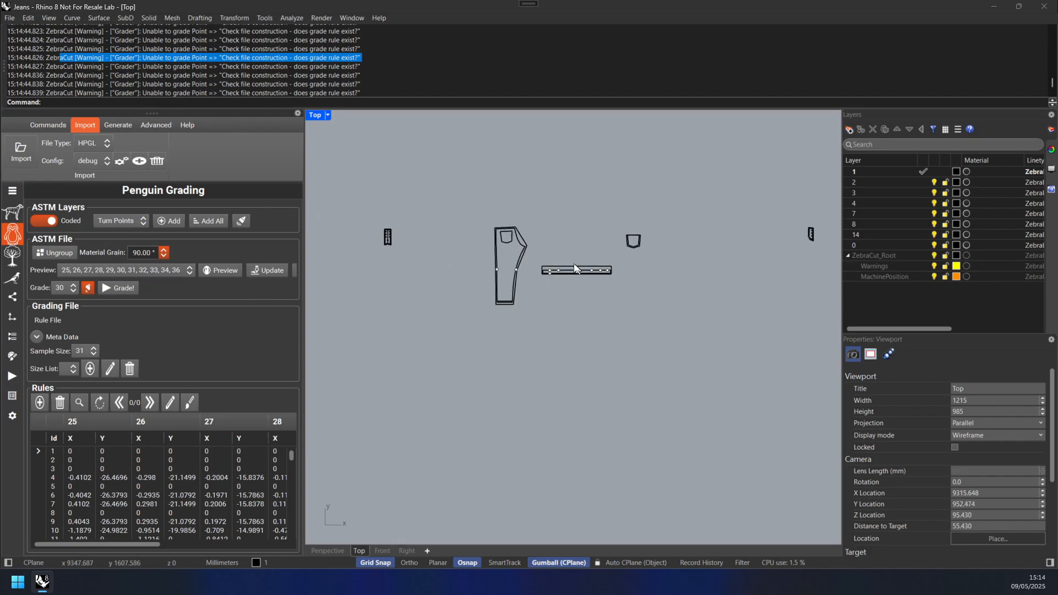
Step: Open Magpie Tree Nesting and import all geometry into the nesting tree
click(20, 260)
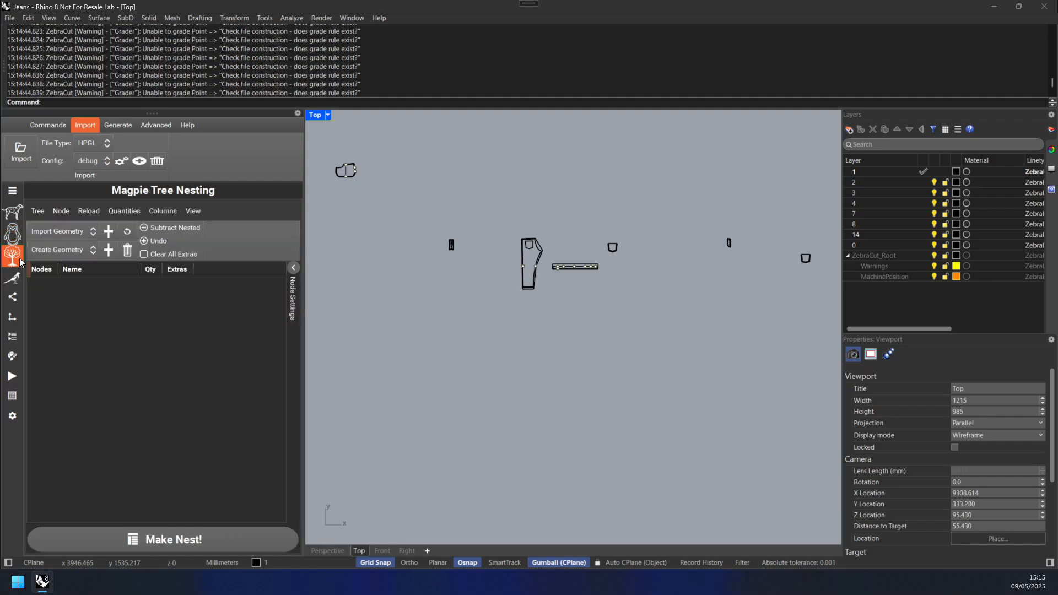
click(72, 232)
click(71, 272)
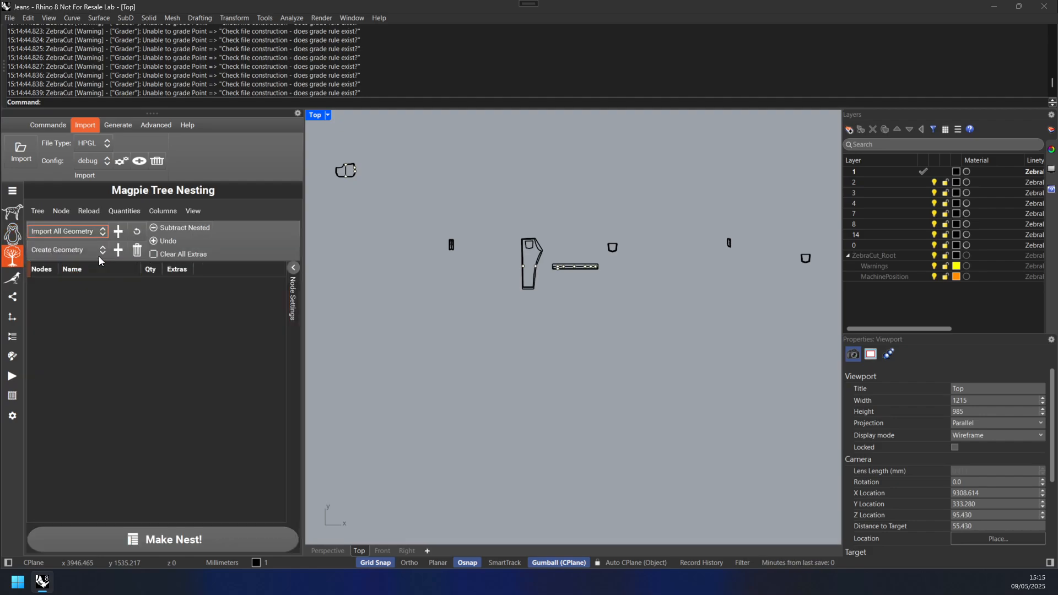
click(125, 230)
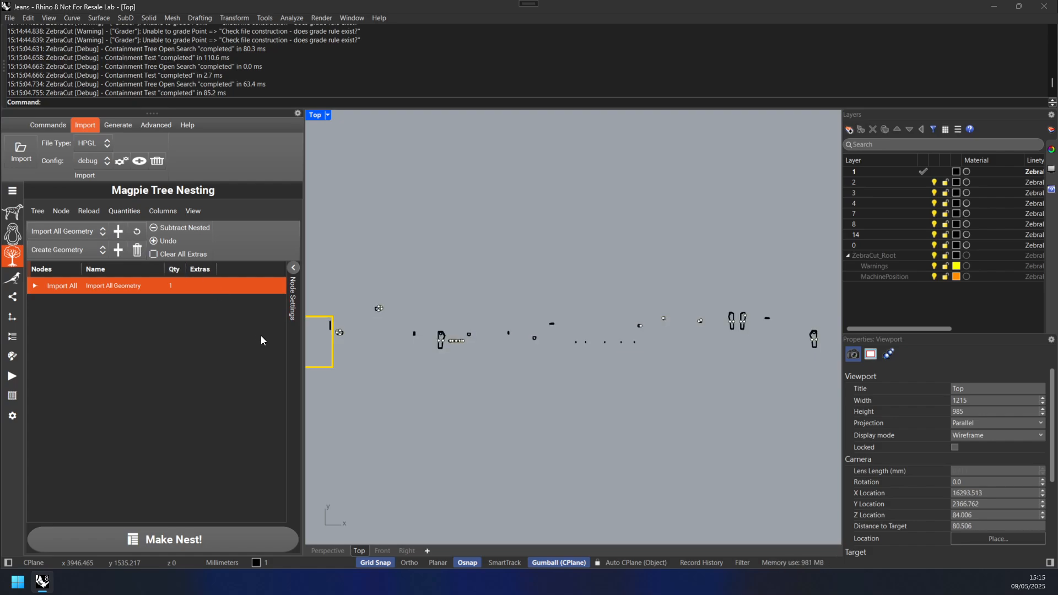
Step: Expand the imported node and preview individual geometry parts
click(35, 286)
click(187, 352)
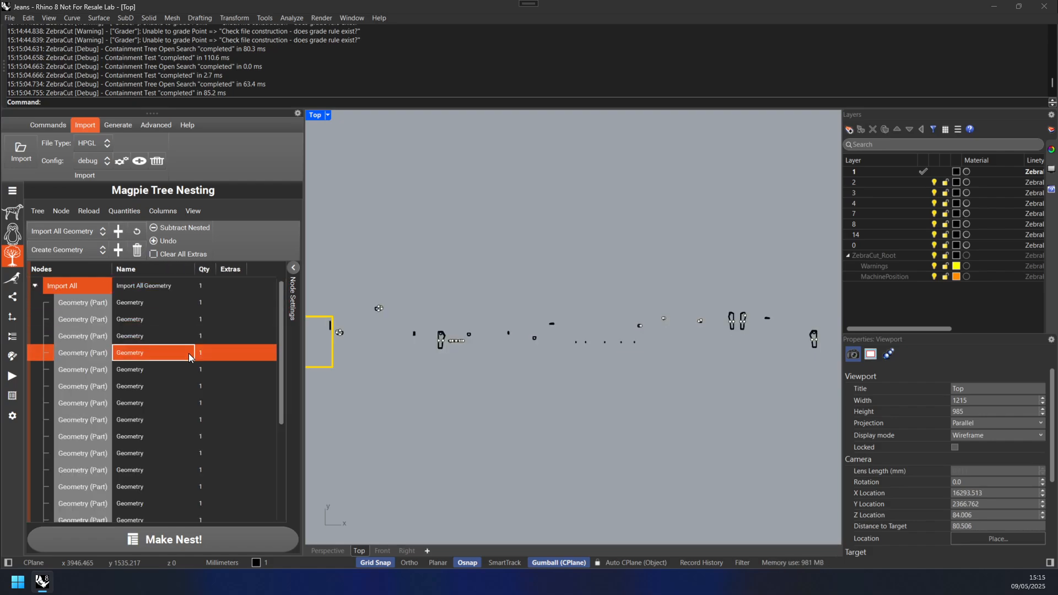
click(181, 417)
click(158, 466)
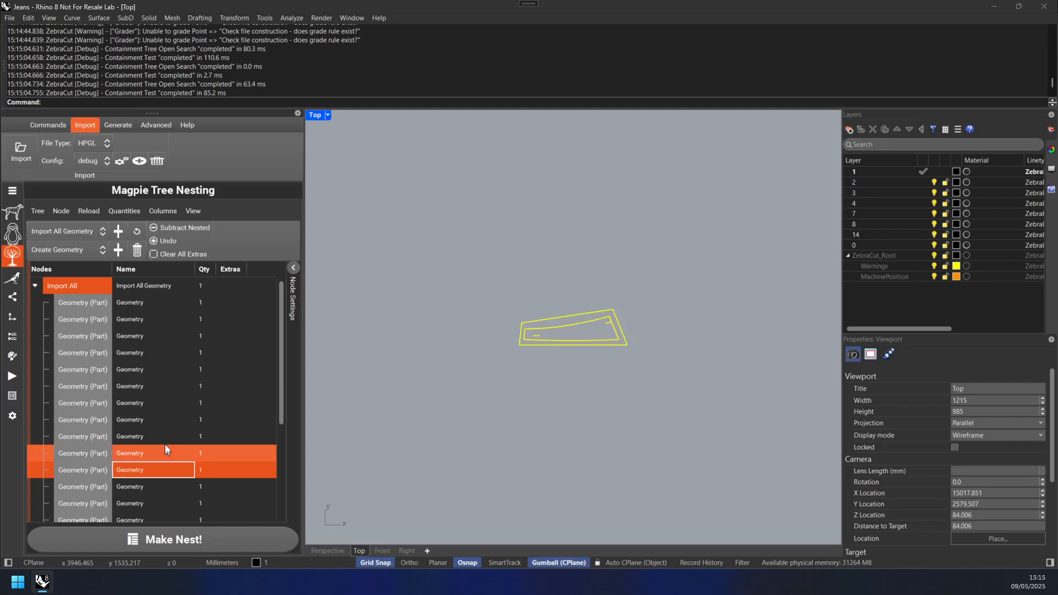
click(194, 364)
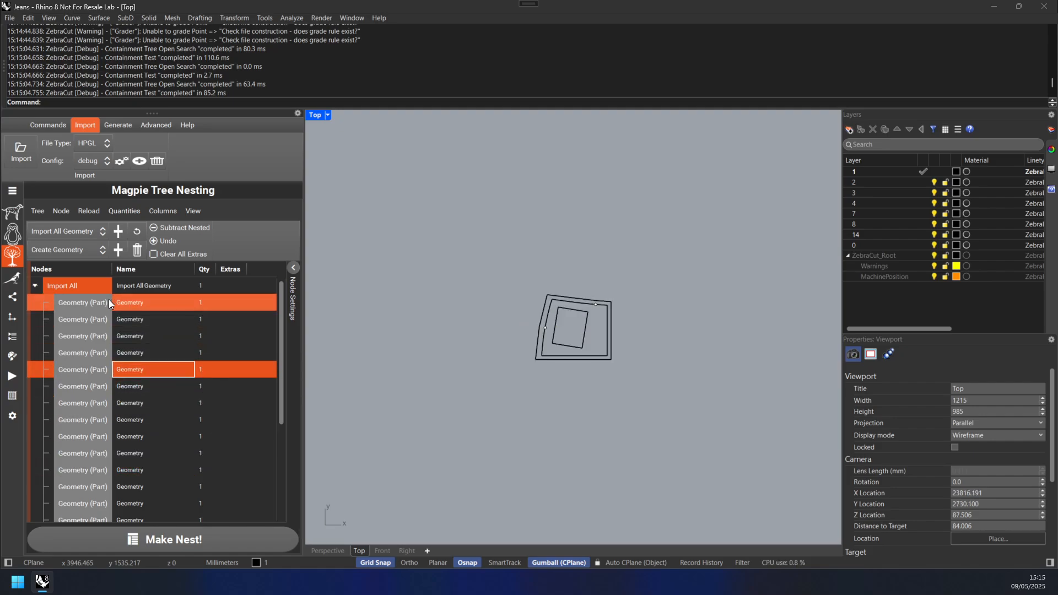
Step: Collapse the Import All node and set its quantity to 10
click(36, 289)
click(35, 286)
click(203, 283)
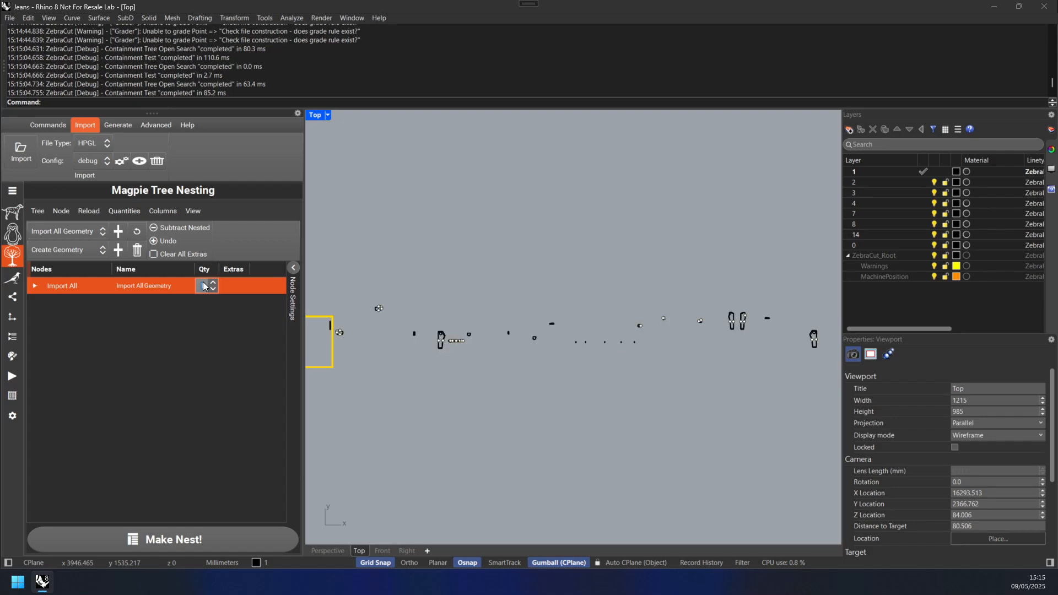
Step: Add a Roll sheet to the nesting tree
click(75, 249)
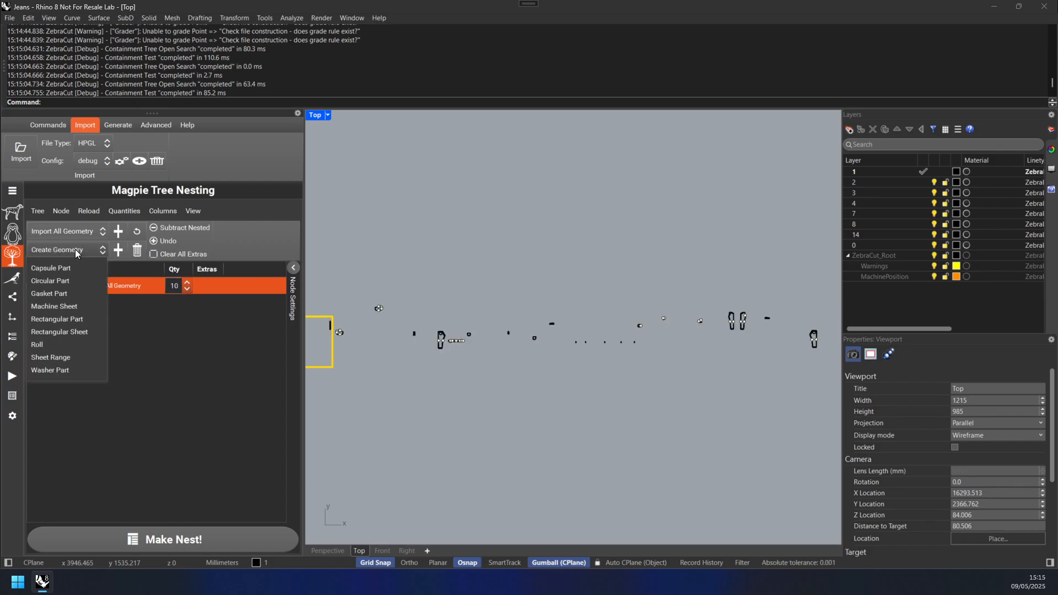
click(68, 338)
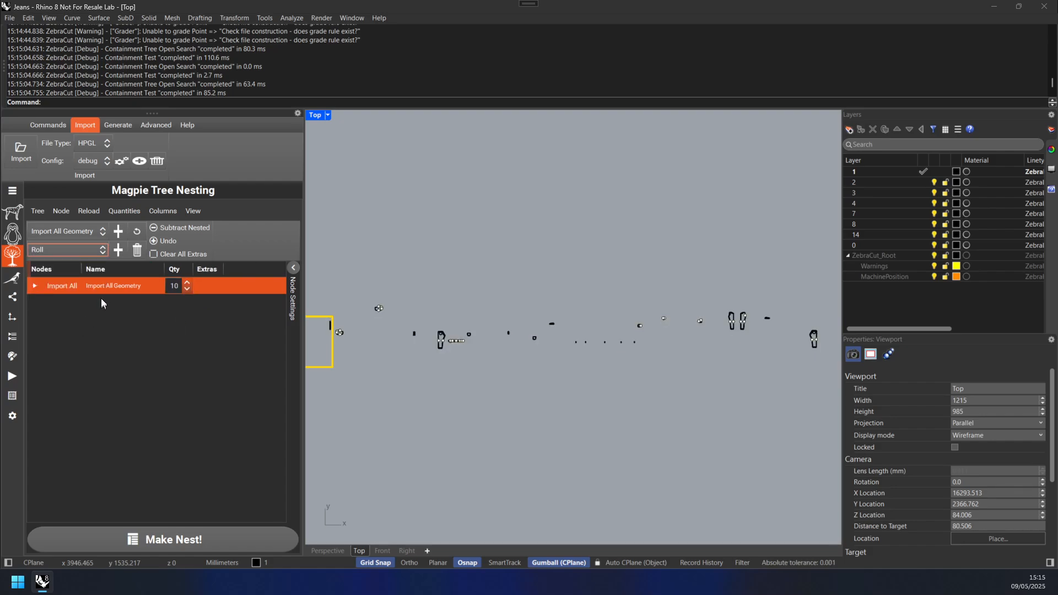
click(118, 250)
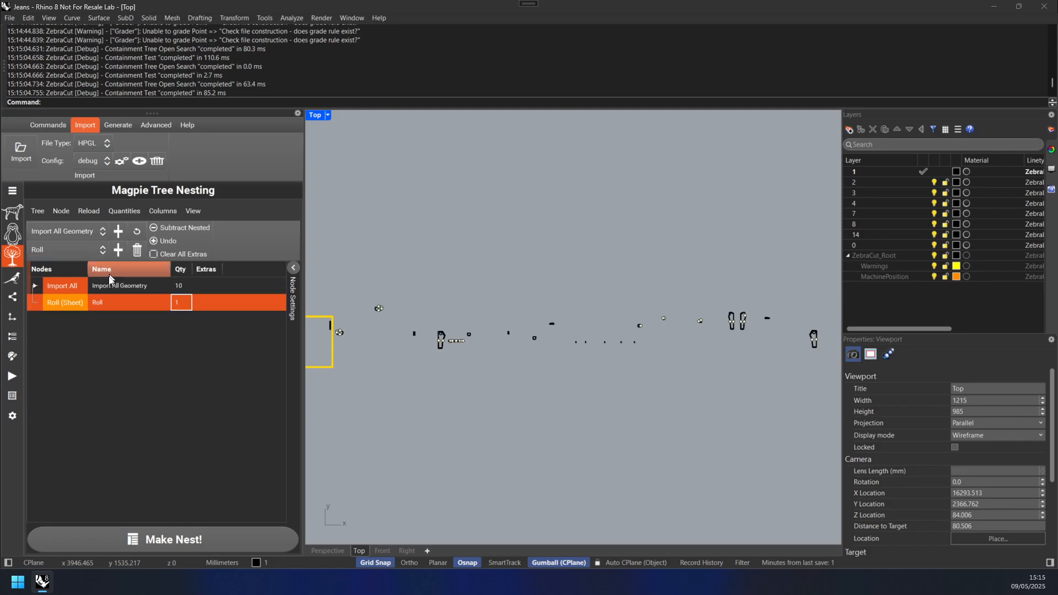
Step: Set the roll's width to 1600 in the node settings
click(292, 268)
click(269, 286)
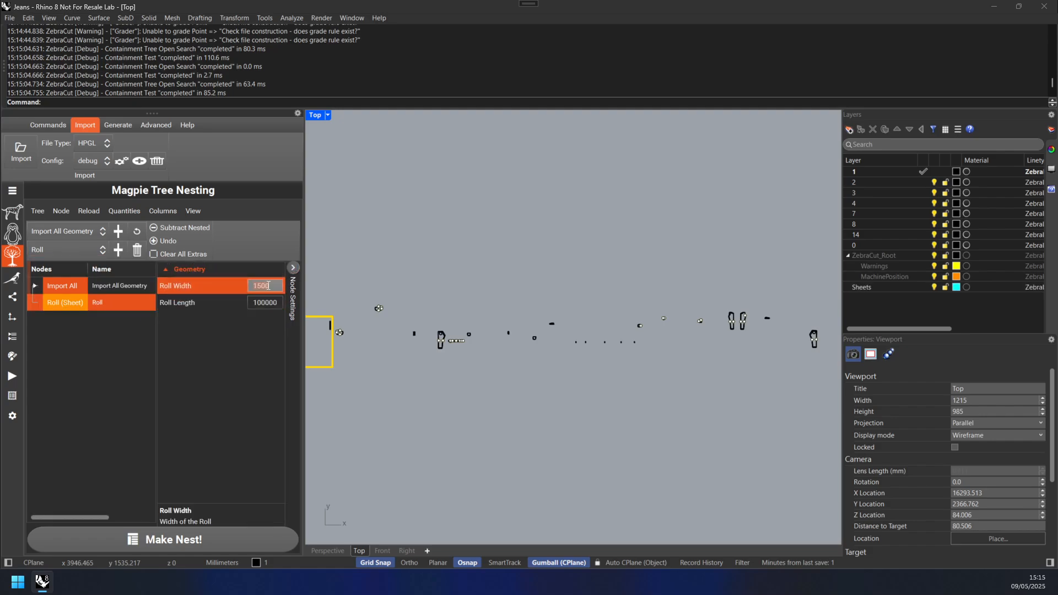
text(1600)
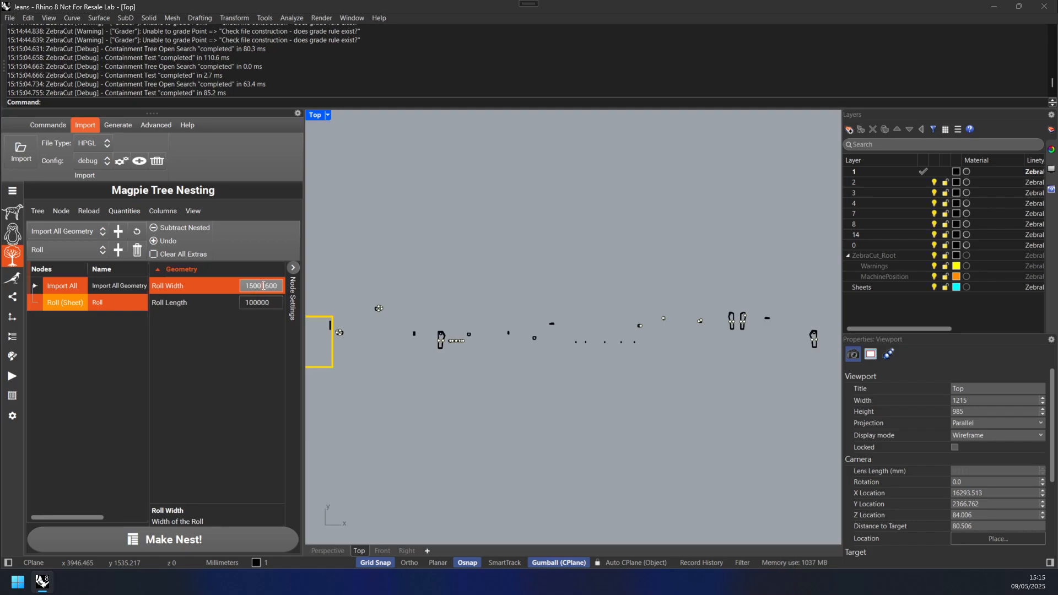
key(BackSpace)
key(BackSpace)
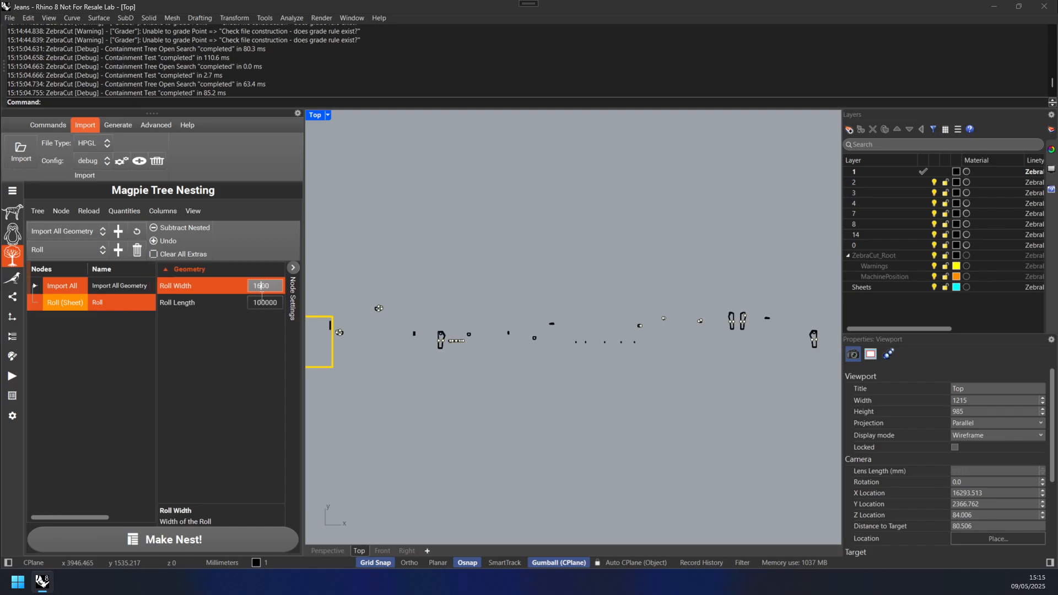
click(258, 302)
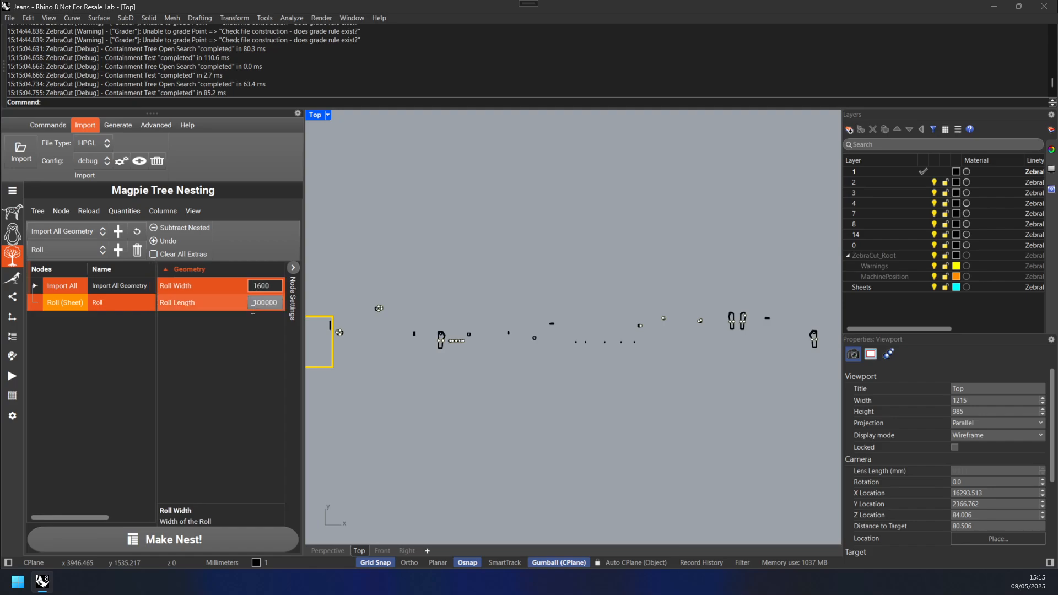
click(295, 270)
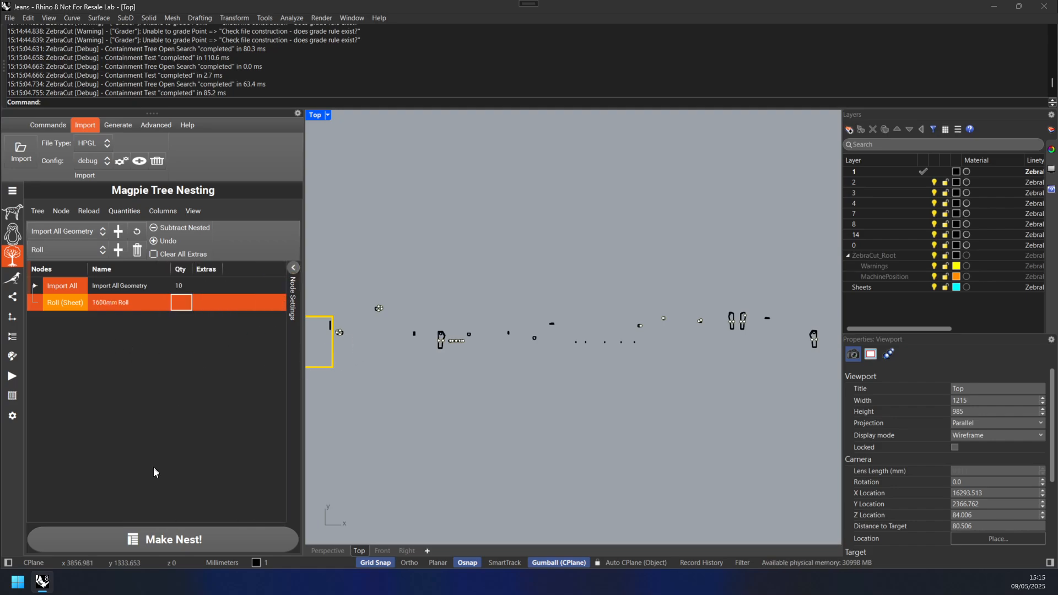
Step: Run Magpie Nesting with the default settings, then stop the nesting run
click(12, 277)
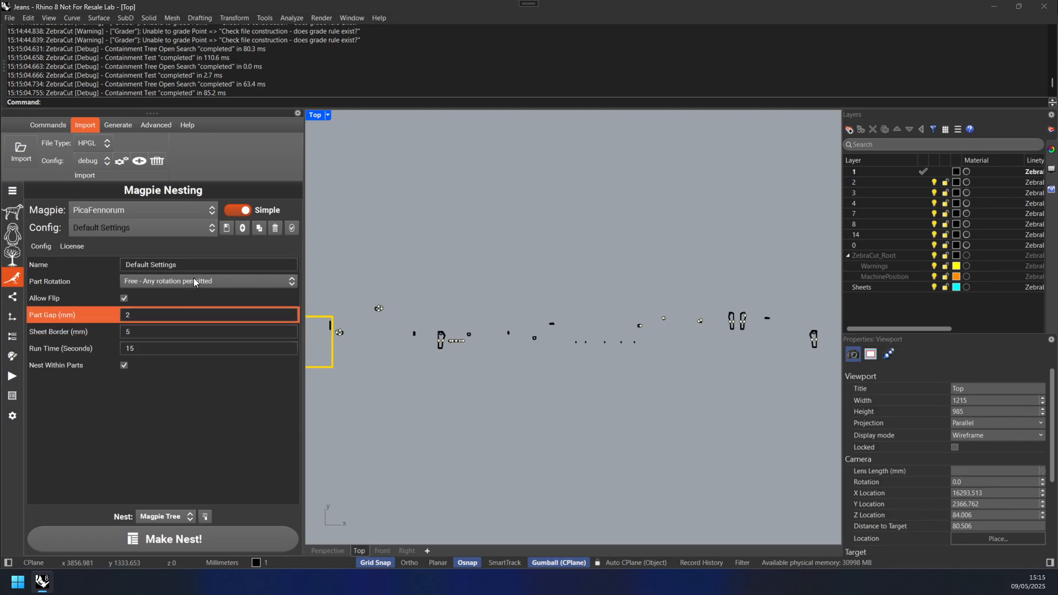
click(180, 544)
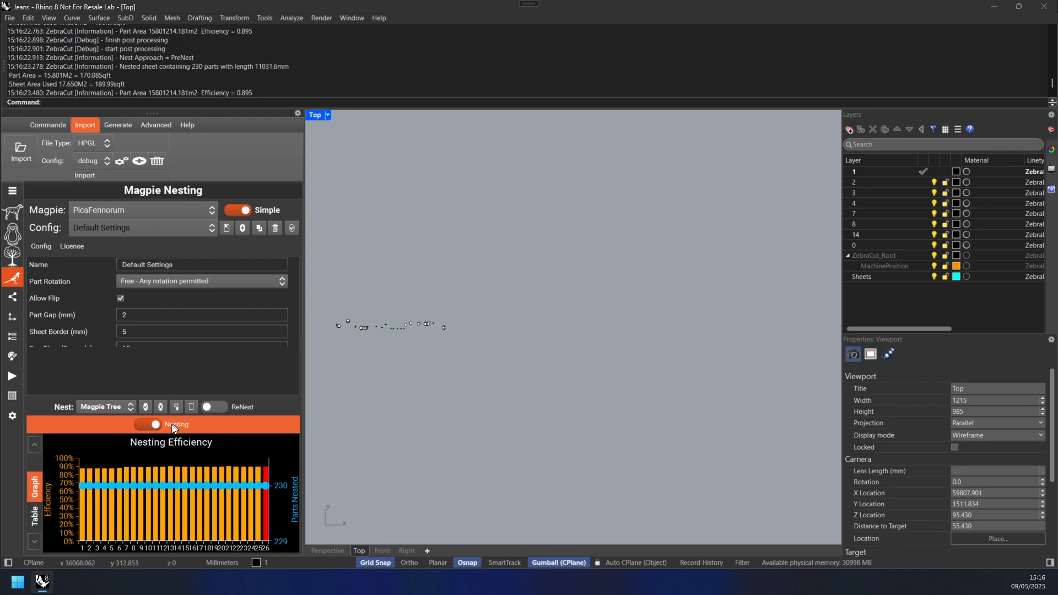
click(154, 427)
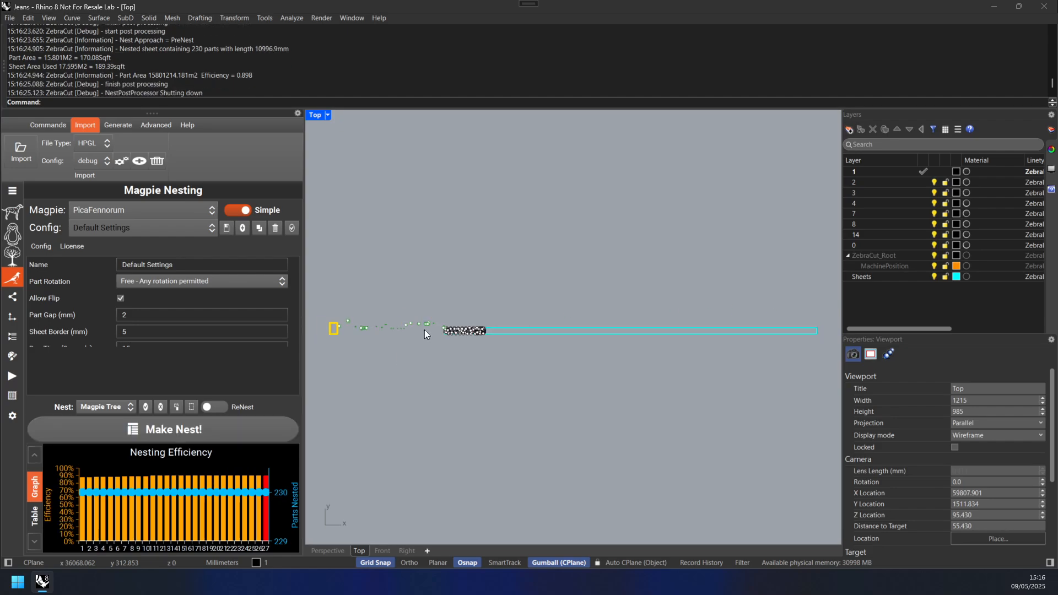
Step: Examine the nested marker layout along the roll
scroll(454, 336, up, 5)
scroll(454, 335, up, 10)
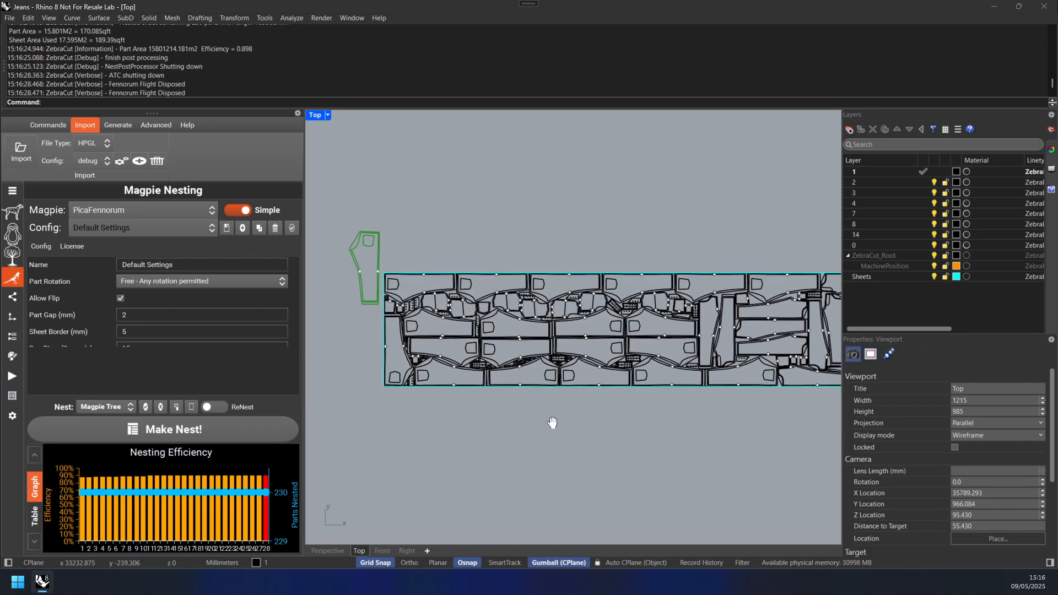
scroll(448, 318, up, 8)
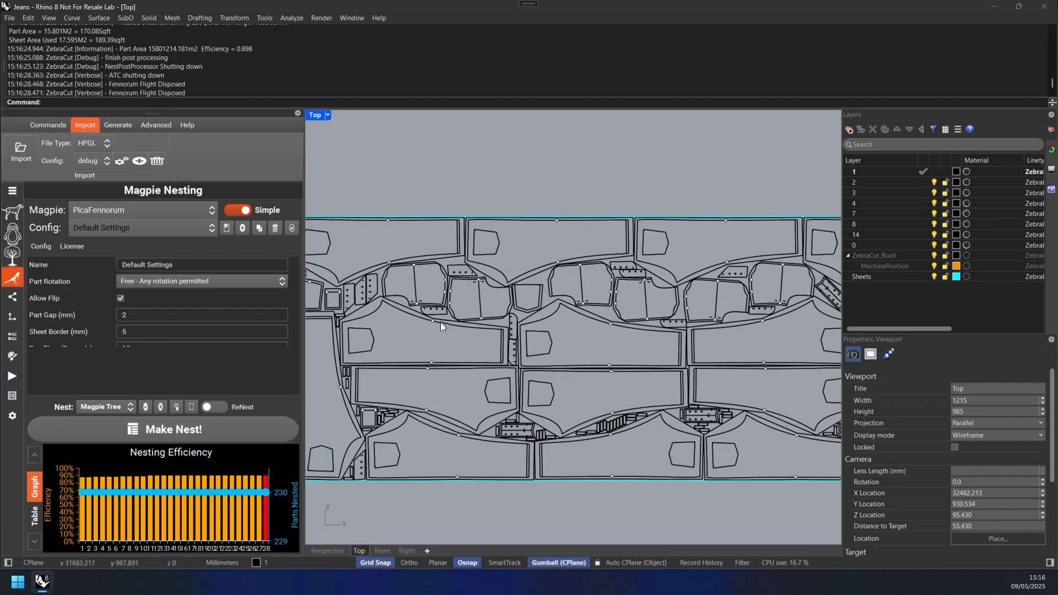
scroll(441, 322, down, 6)
right_drag(721, 455, 536, 456)
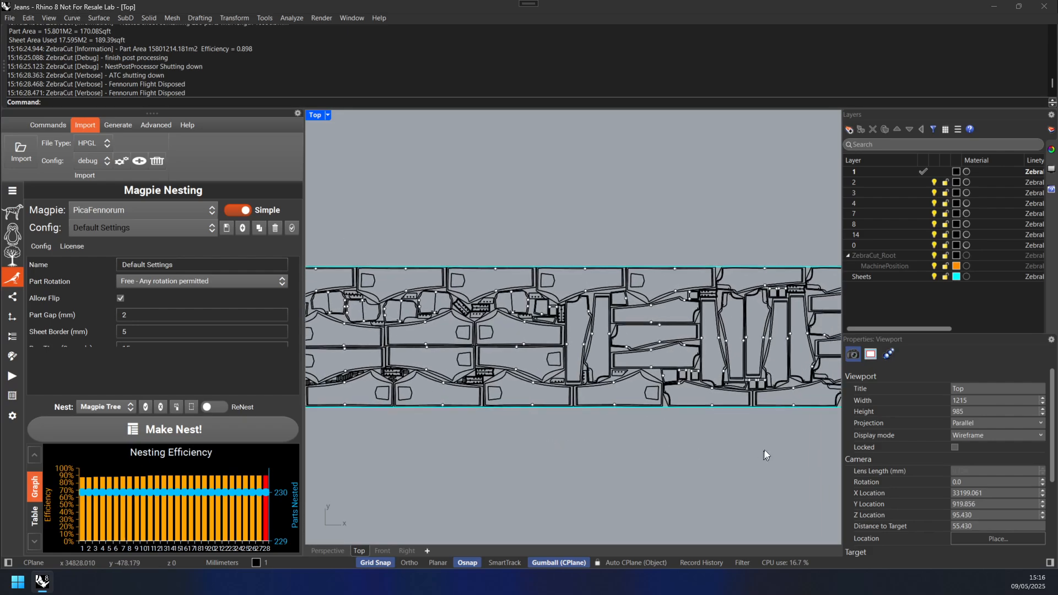
right_drag(764, 450, 601, 461)
right_drag(721, 453, 551, 440)
right_drag(699, 434, 598, 449)
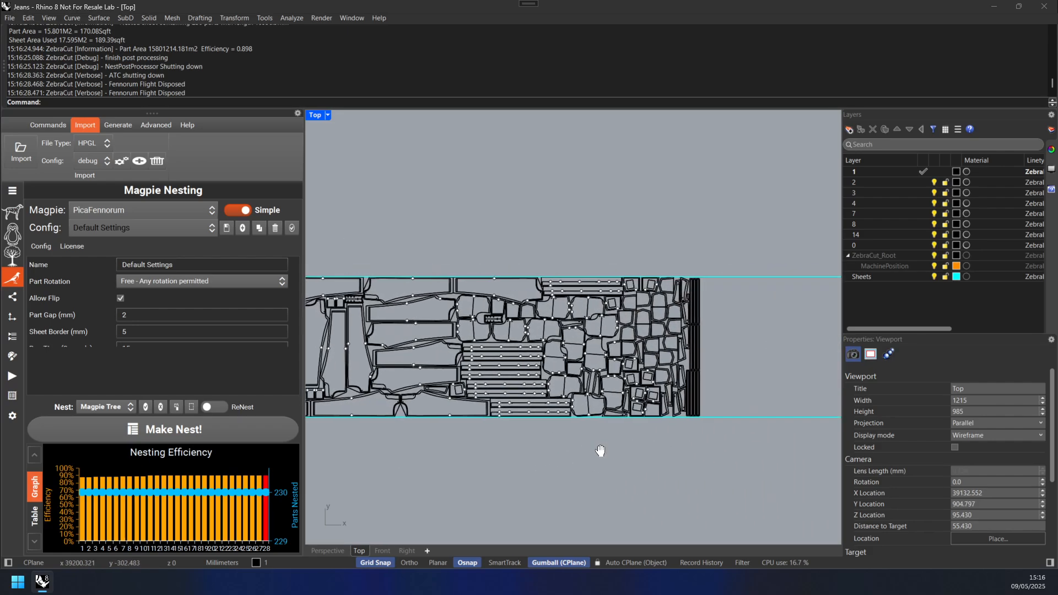
scroll(702, 378, up, 3)
scroll(689, 355, up, 1)
scroll(689, 355, down, 6)
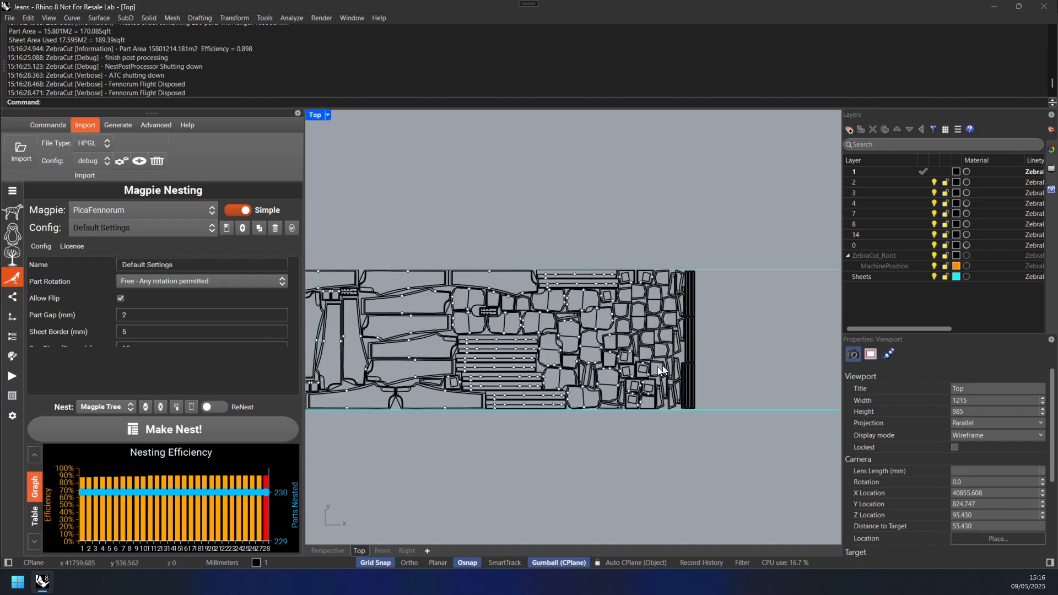
scroll(531, 370, down, 2)
right_drag(507, 365, 779, 387)
right_drag(474, 382, 716, 378)
scroll(451, 331, down, 2)
scroll(451, 330, down, 3)
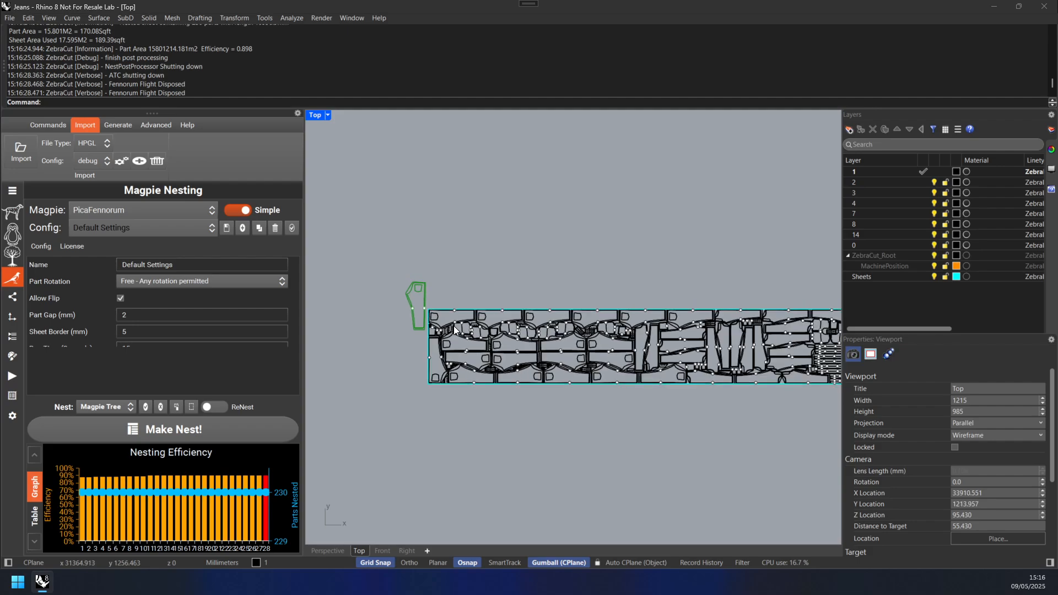
drag(692, 378, 443, 285)
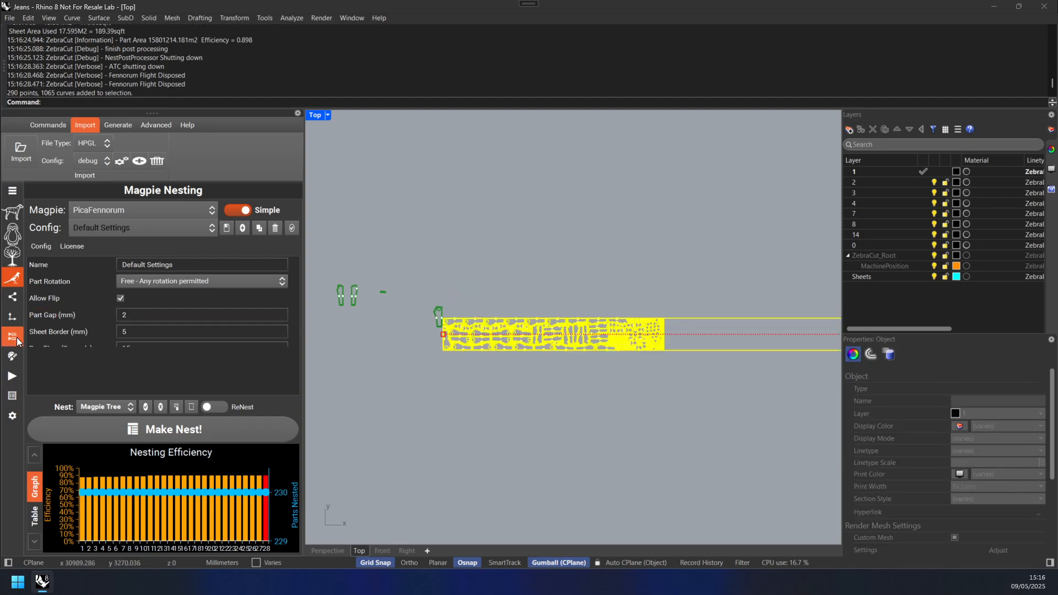
click(12, 356)
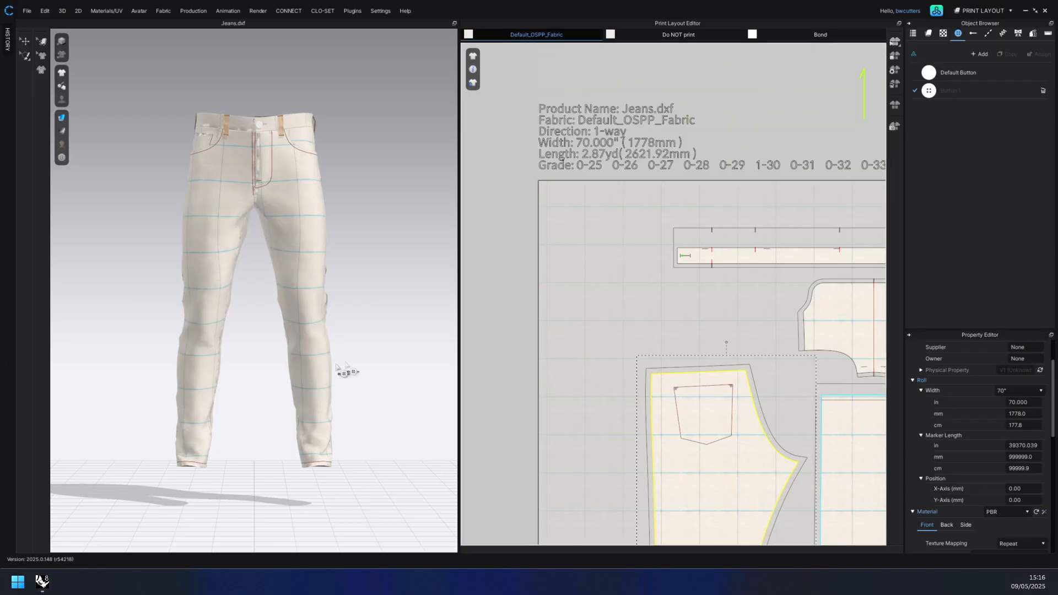
Step: In CLO, export the pattern as DXF, overwriting Jeans.dxf
scroll(567, 354, up, 2)
scroll(576, 343, down, 5)
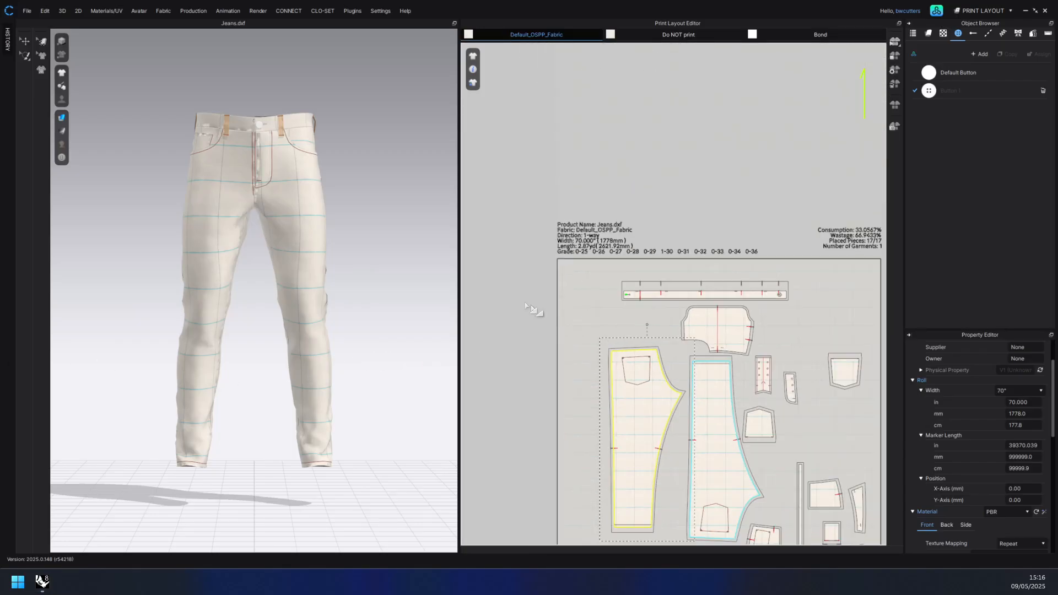
click(30, 14)
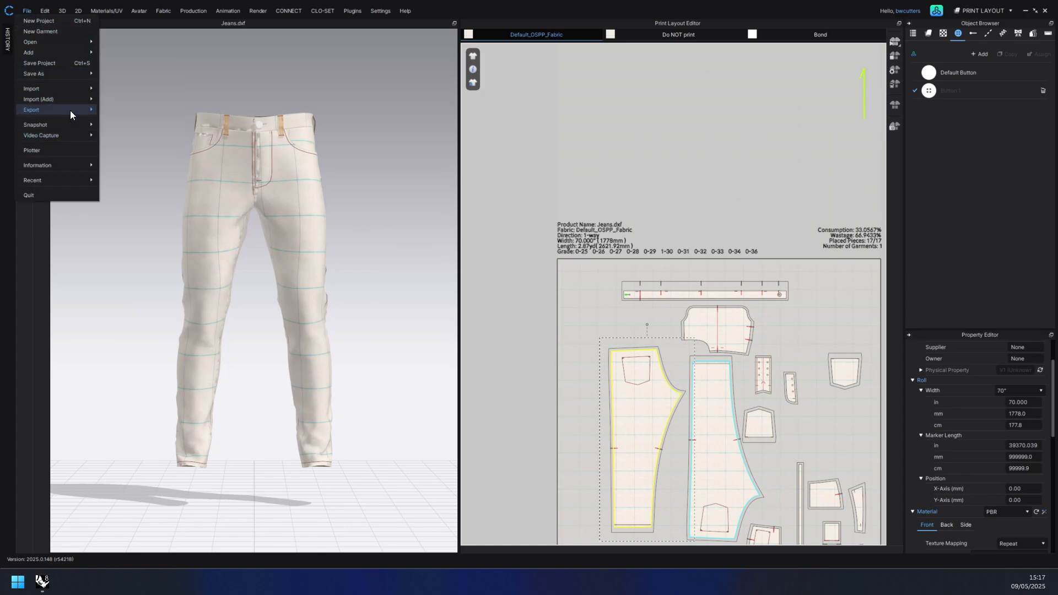
mouse_move(71, 111)
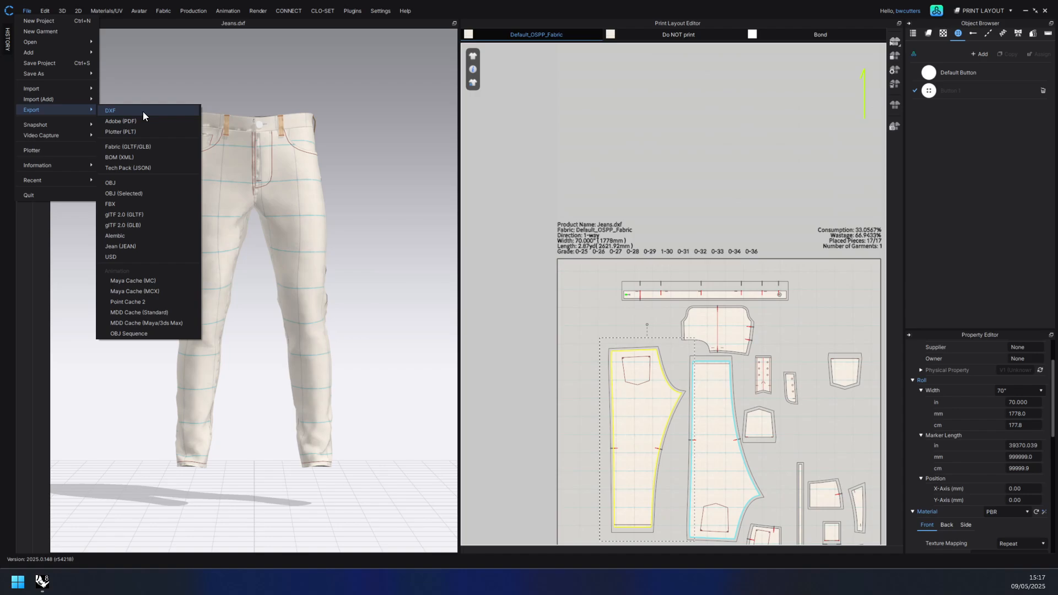
click(143, 111)
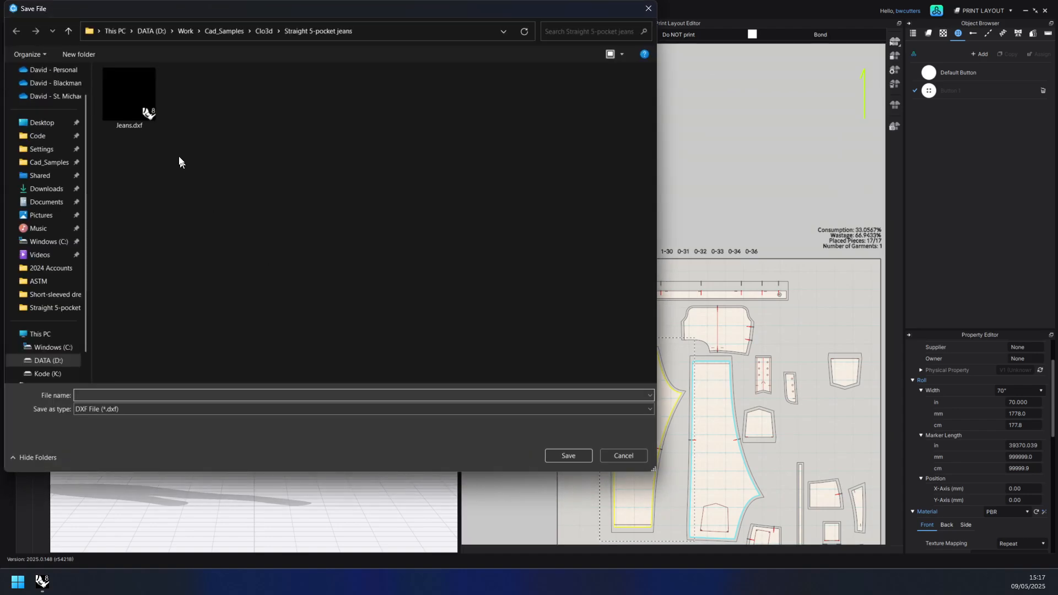
double_click(148, 108)
click(561, 291)
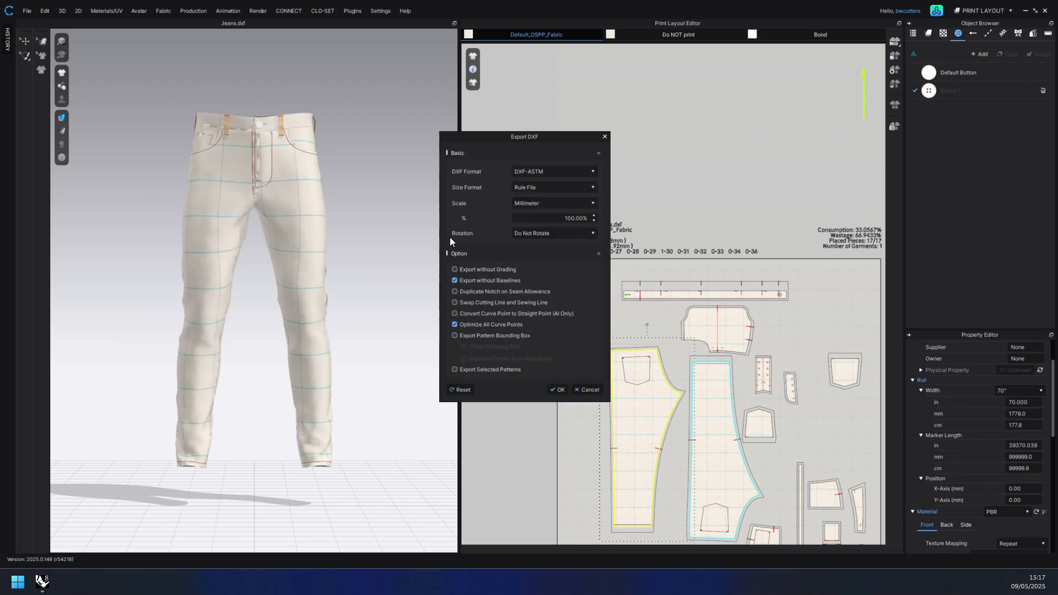